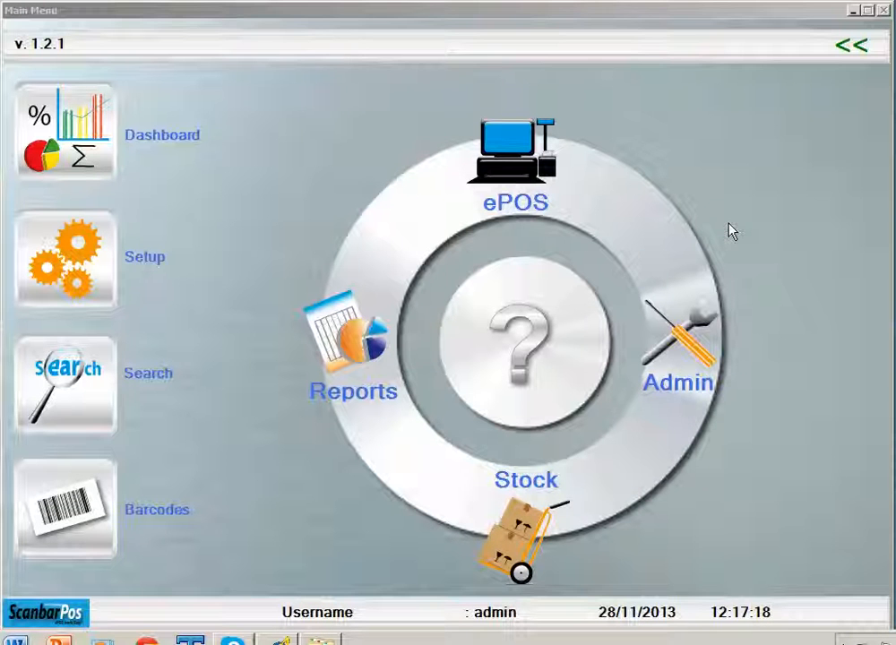
Open Admin > Product Setup and bring up product PROD001 for editing
{"action": "left_click", "coordinate": [702, 343]}
{"action": "left_click", "coordinate": [702, 343]}
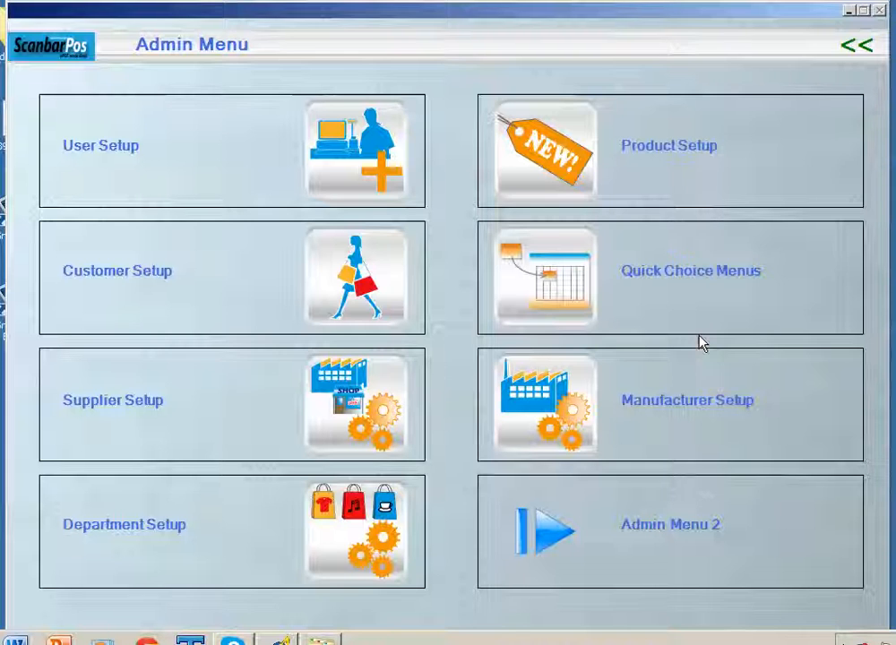
{"action": "left_click", "coordinate": [562, 148]}
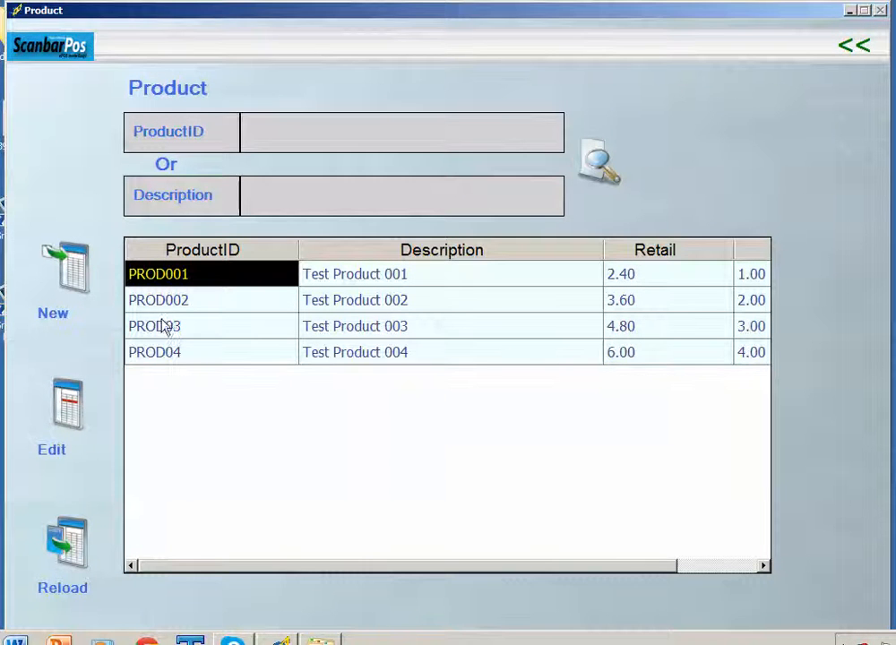
{"action": "left_click", "coordinate": [89, 395]}
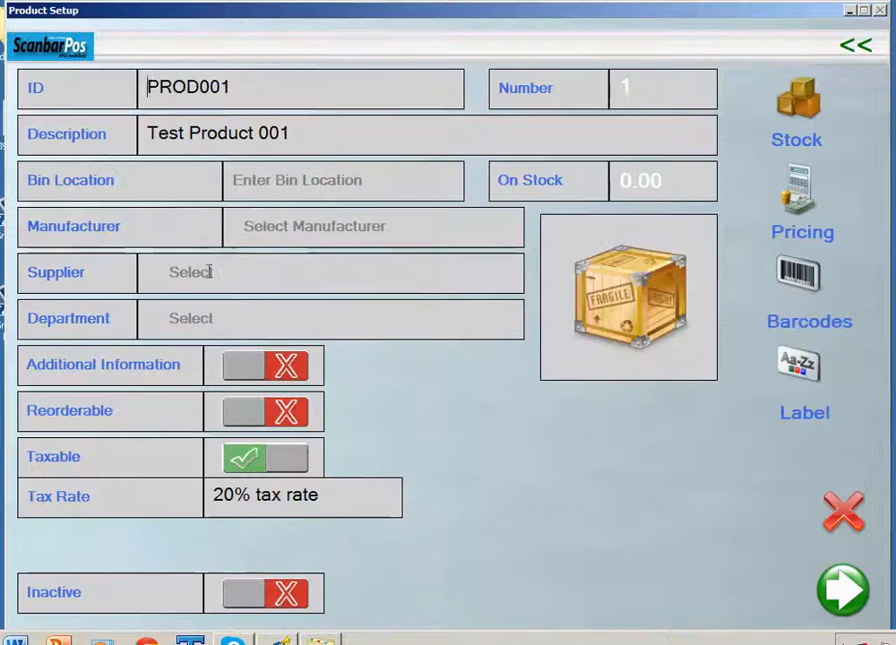
Confirm the Manufacturer picker lists no manufacturers, then go back to the product list
{"action": "left_click", "coordinate": [284, 230]}
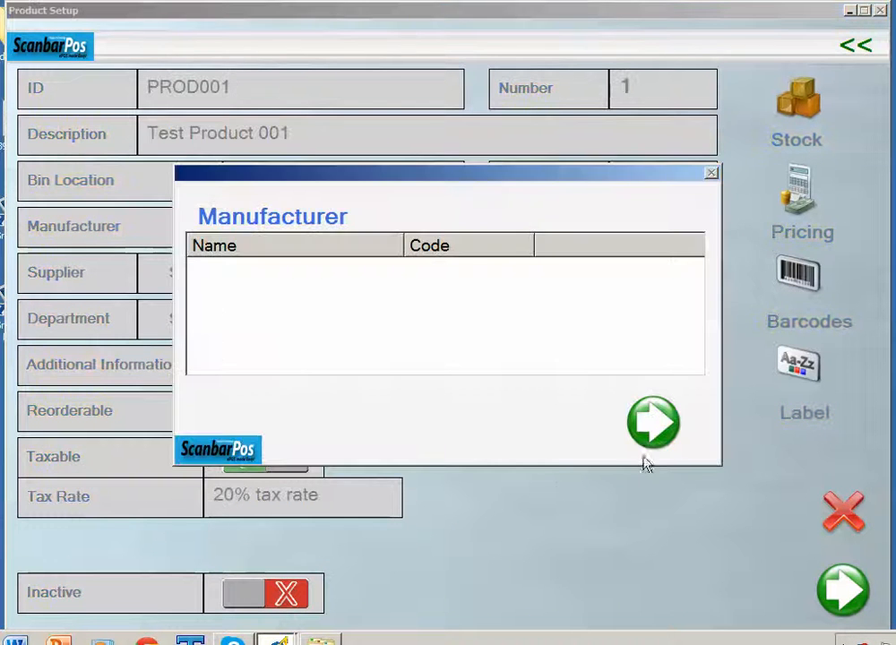
{"action": "left_click", "coordinate": [654, 422]}
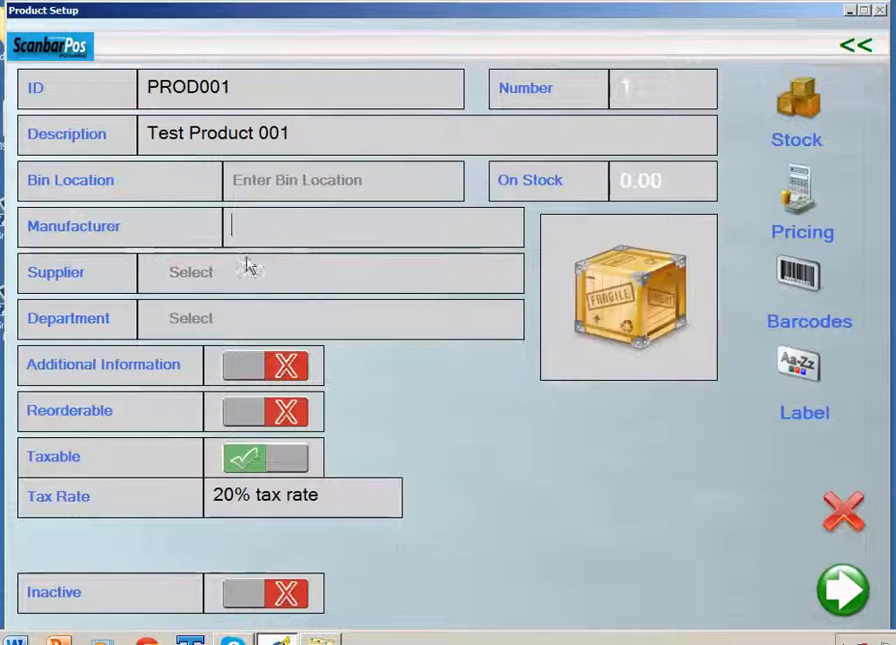
{"action": "left_click", "coordinate": [862, 49]}
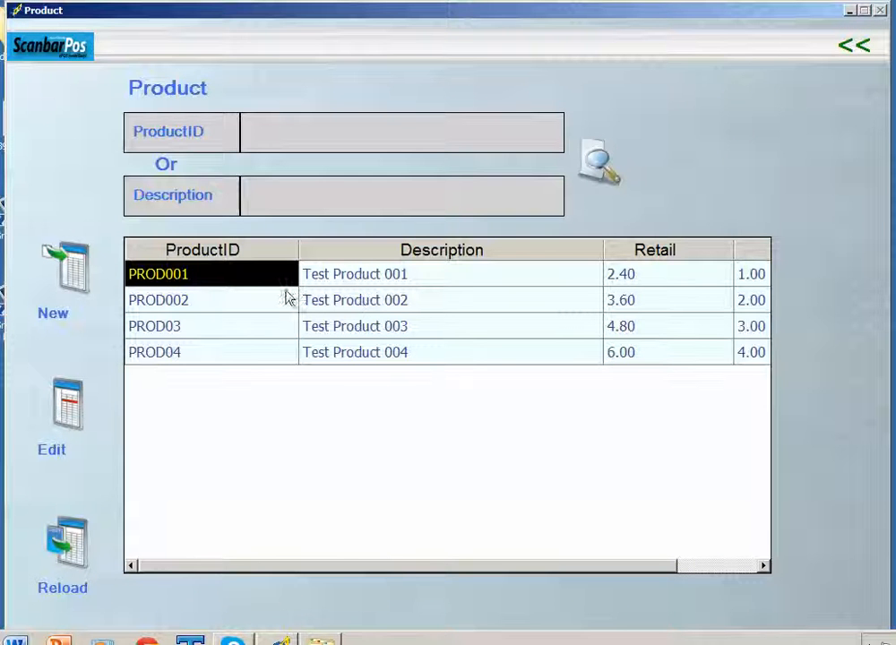
Go to Admin Menu 2 and open the Export / Import Data tool
{"action": "left_click", "coordinate": [866, 54]}
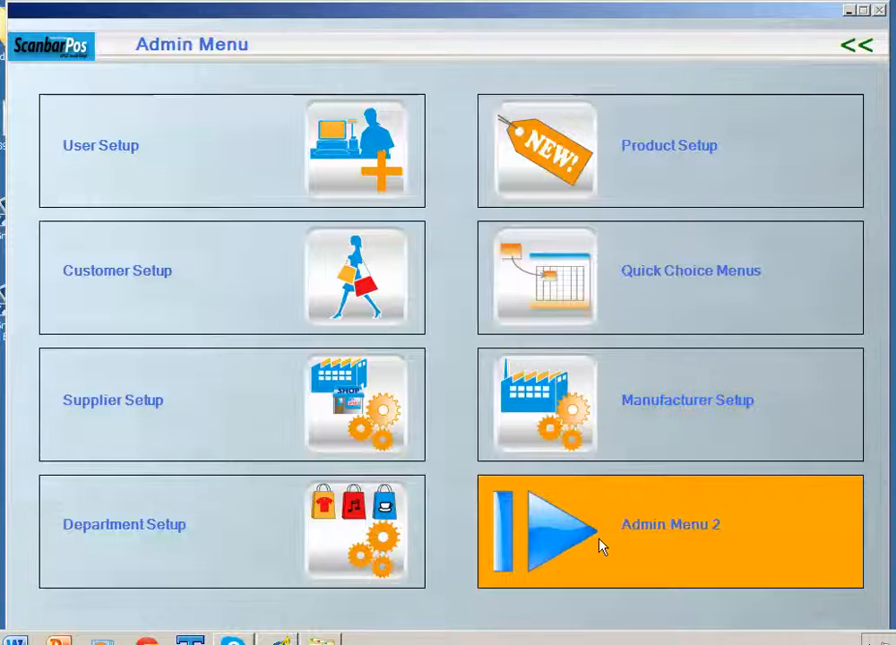
{"action": "left_click", "coordinate": [600, 542]}
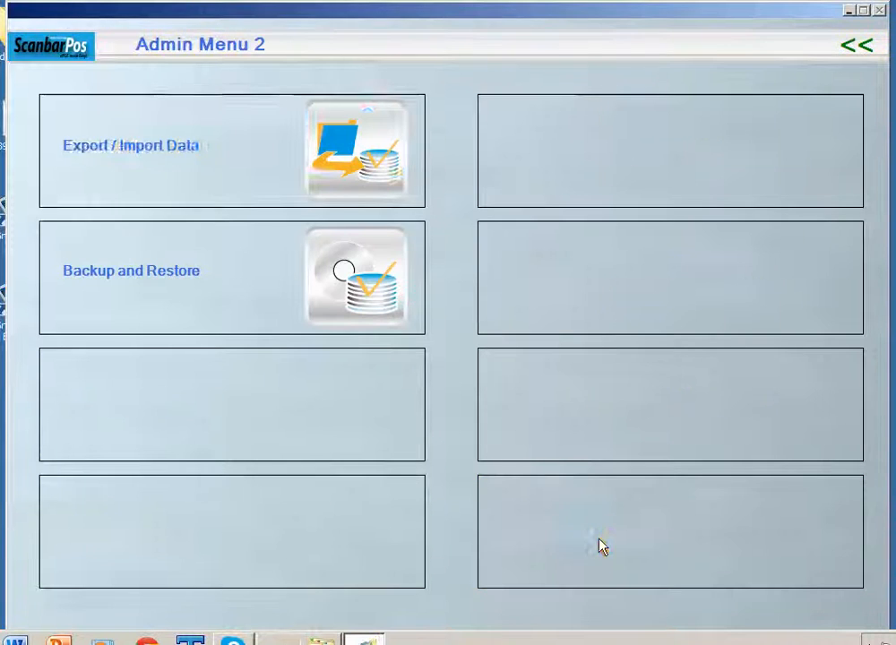
{"action": "left_click", "coordinate": [119, 151]}
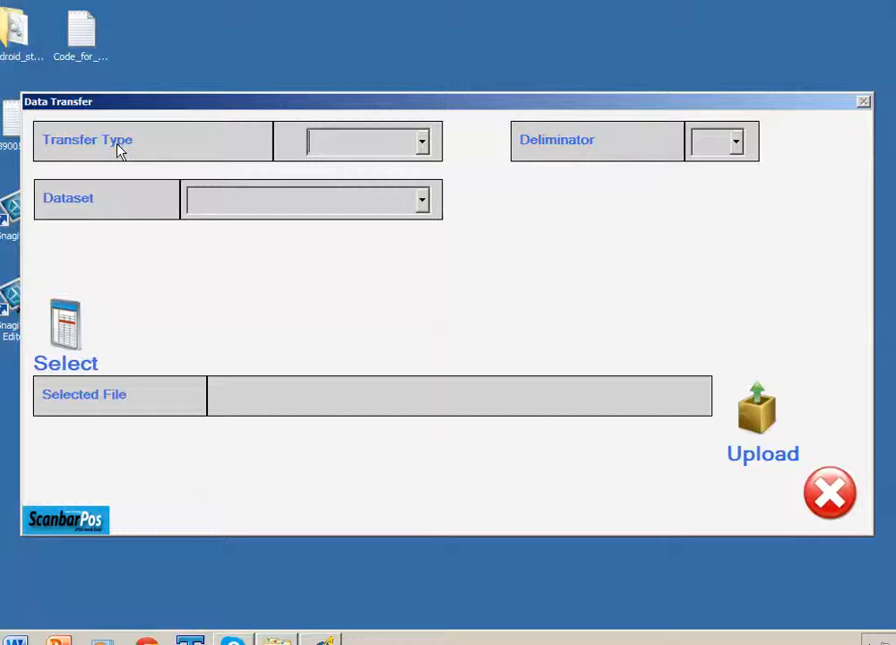
Set Transfer Type to Export, delimiter to comma, Dataset to Products, and choose Select
{"action": "left_click", "coordinate": [421, 144]}
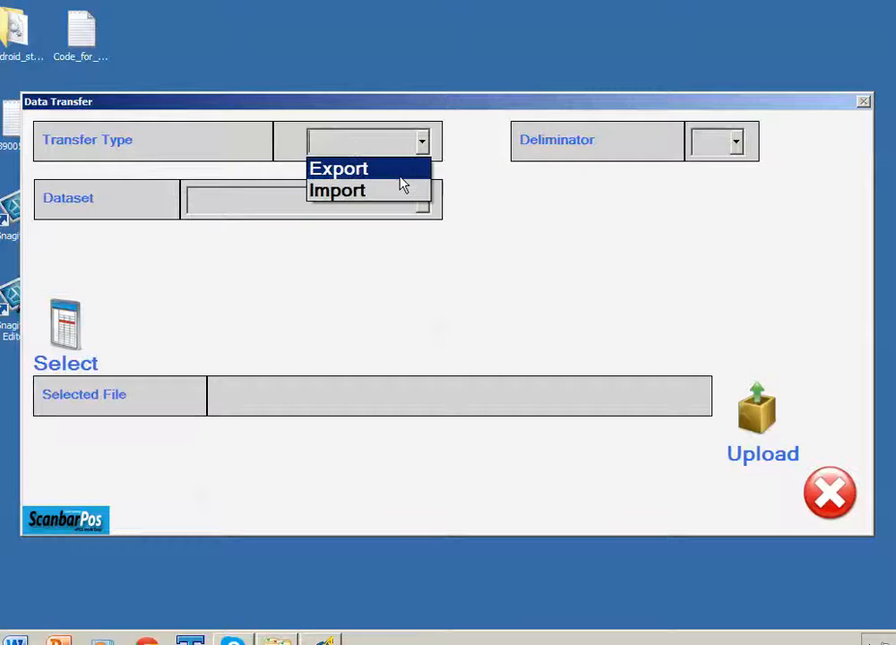
{"action": "left_click", "coordinate": [402, 172]}
{"action": "left_click", "coordinate": [738, 146]}
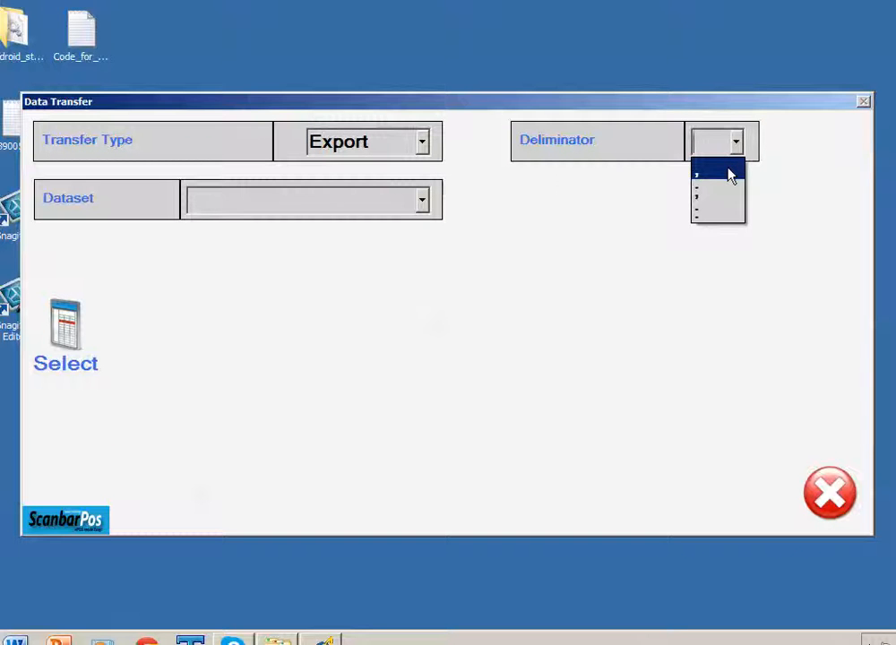
{"action": "left_click", "coordinate": [729, 173]}
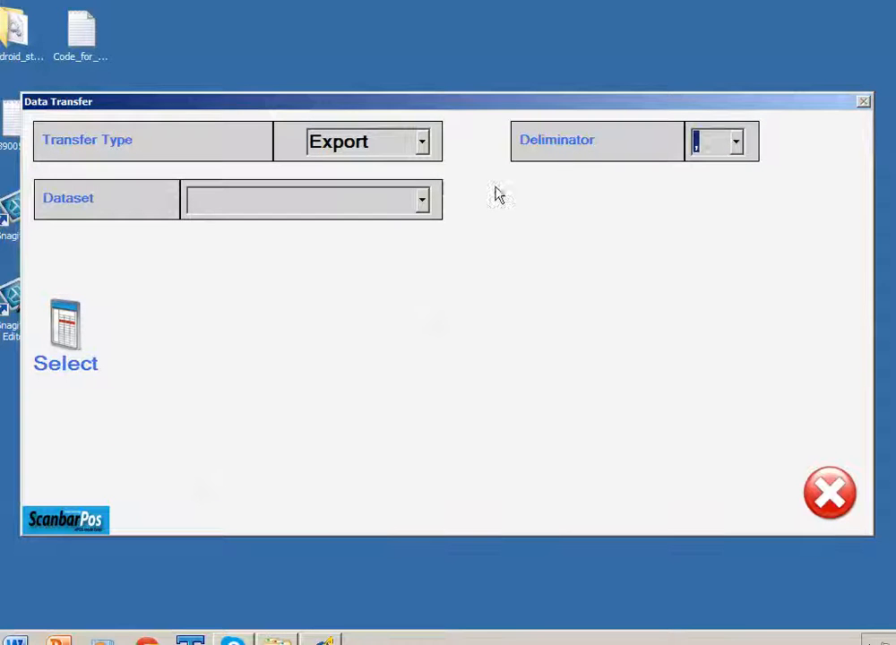
{"action": "left_click", "coordinate": [423, 203]}
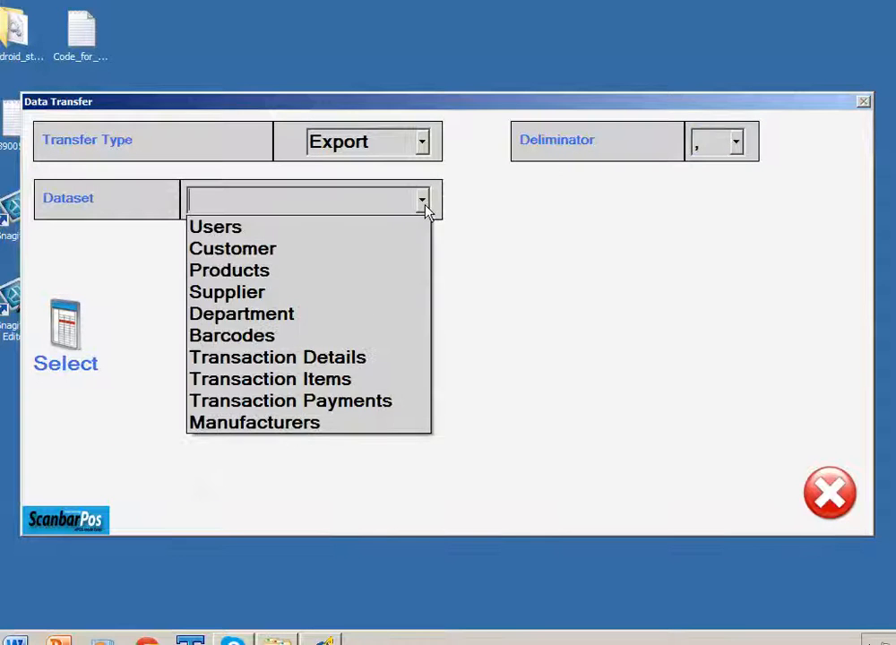
{"action": "left_click", "coordinate": [258, 271]}
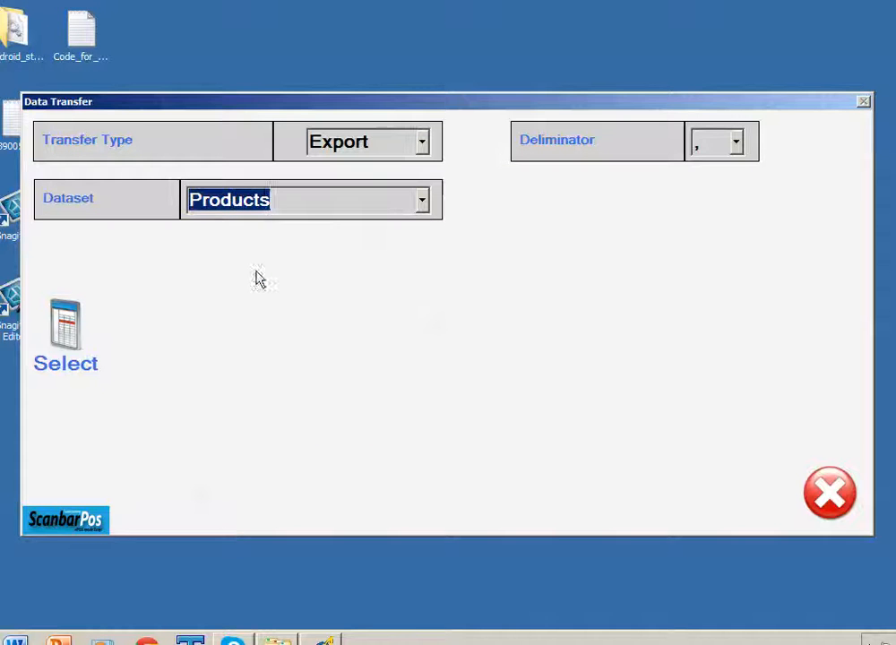
{"action": "left_click", "coordinate": [67, 331]}
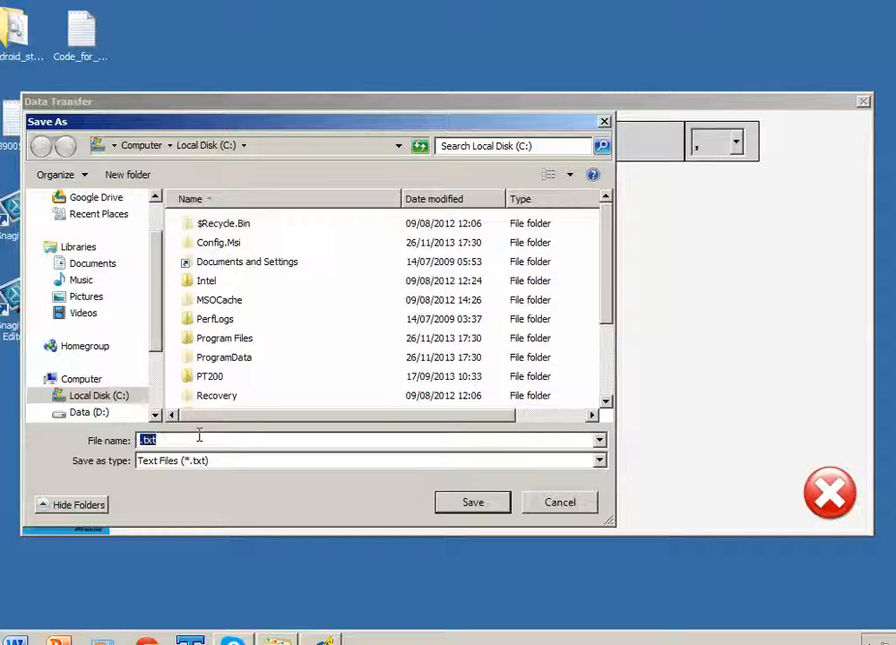
Save the export as products.csv (CSV Files) in C:\tempFiles and acknowledge the File Saved message
{"action": "type", "text": "products"}
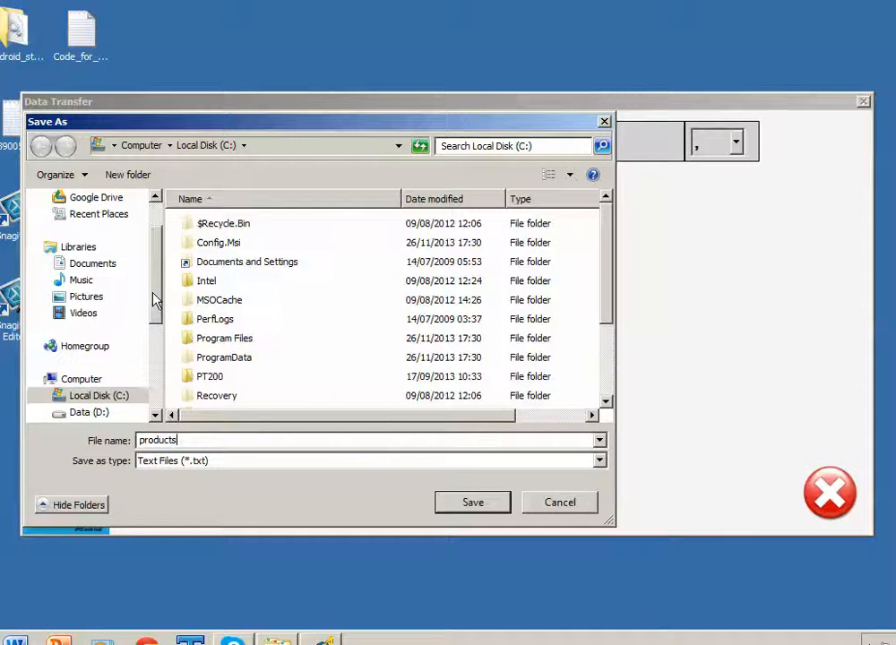
{"action": "scroll", "coordinate": [149, 331], "scroll_direction": "down", "scroll_amount": 2}
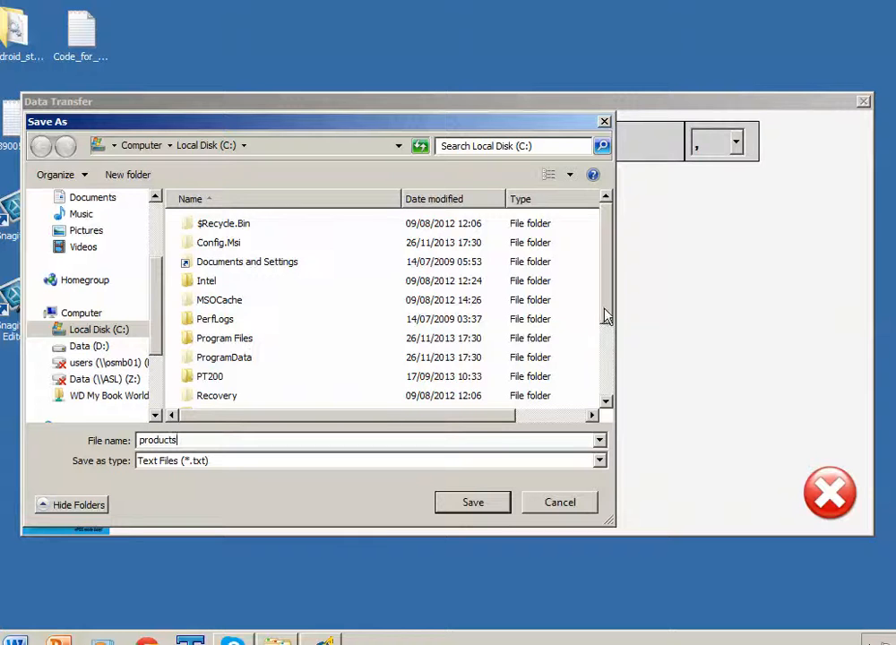
{"action": "left_click_drag", "start_coordinate": [605, 316], "coordinate": [605, 374]}
{"action": "left_click", "coordinate": [218, 349]}
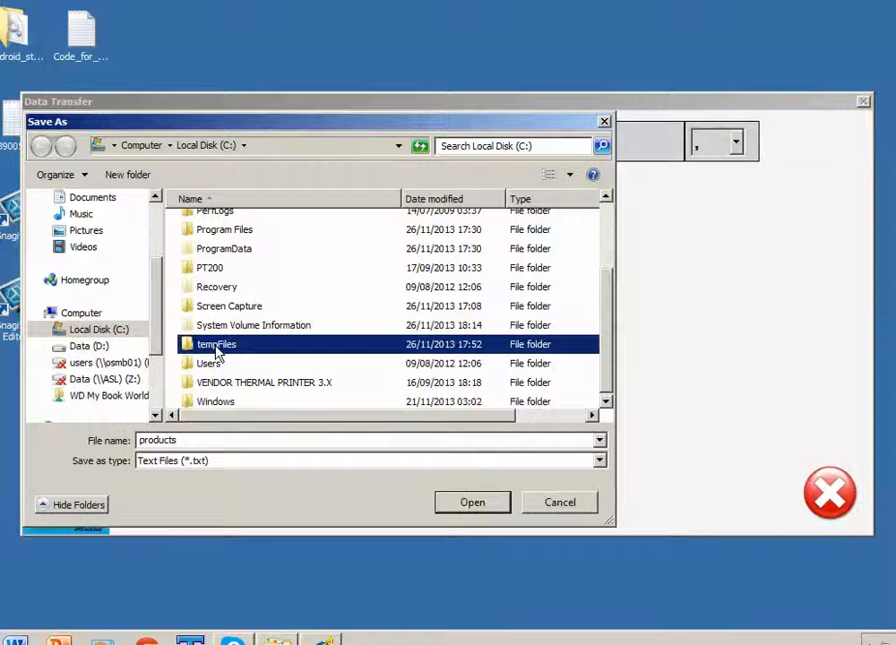
{"action": "left_click", "coordinate": [472, 503]}
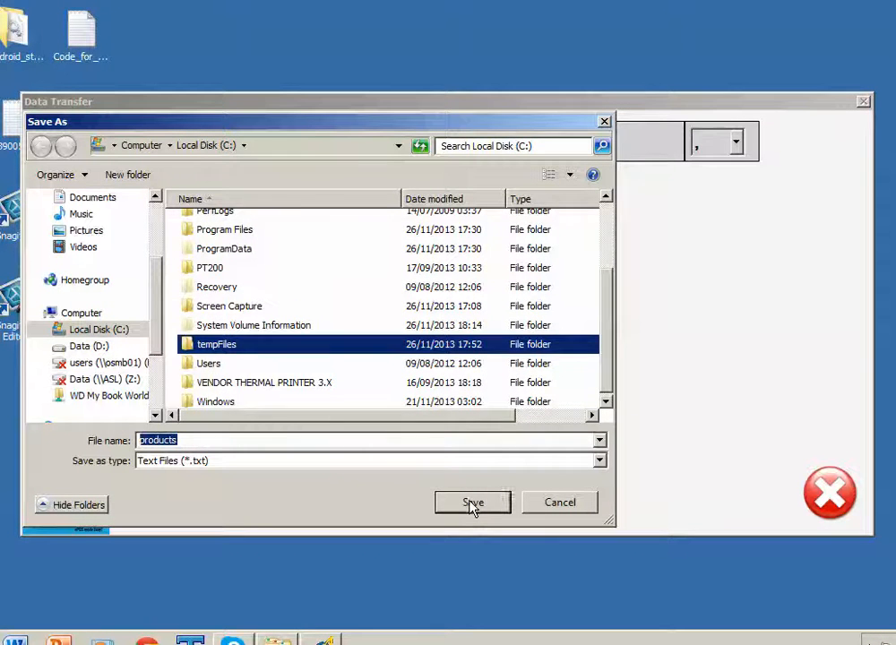
{"action": "left_click", "coordinate": [596, 462]}
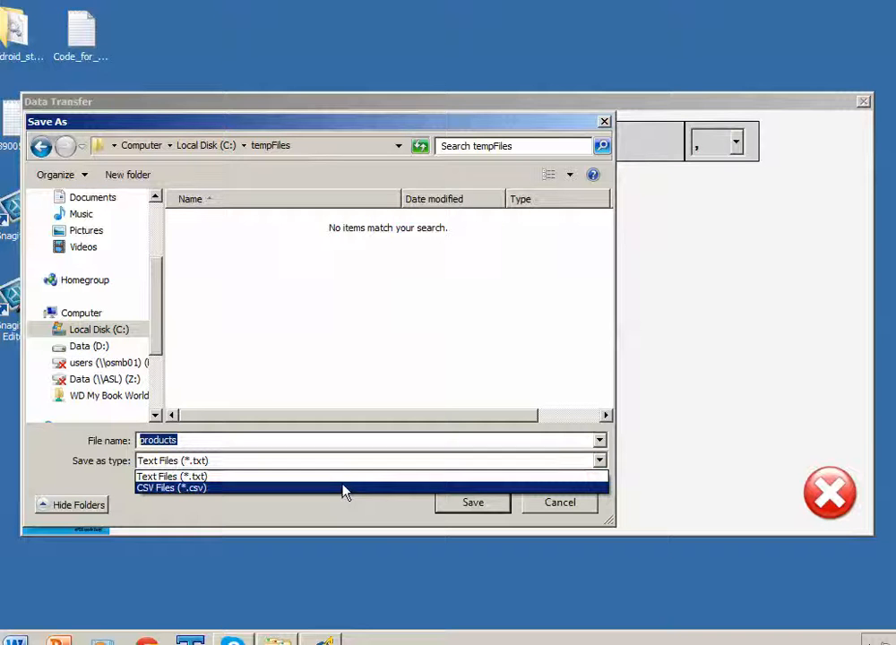
{"action": "left_click", "coordinate": [342, 490]}
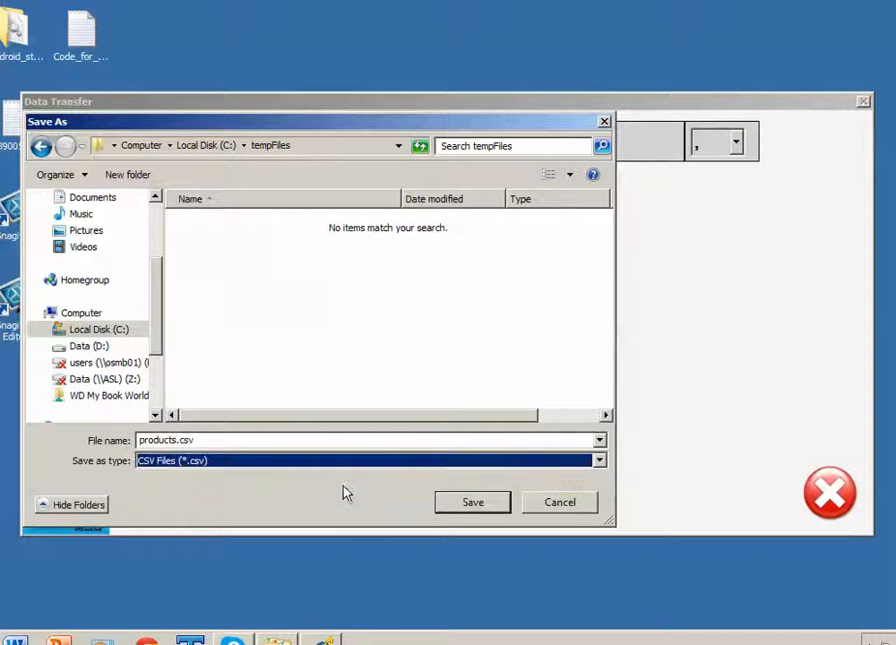
{"action": "left_click", "coordinate": [473, 503]}
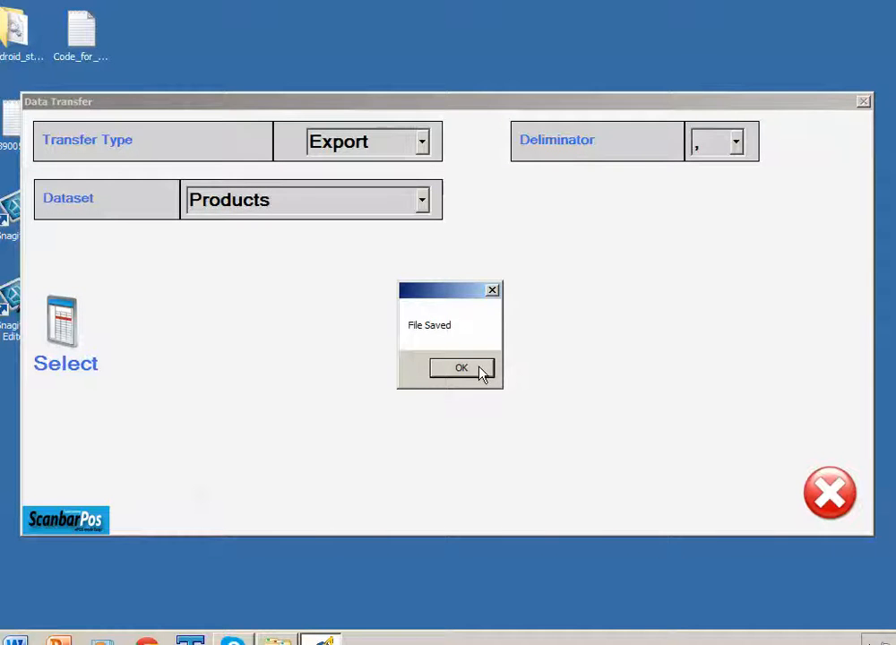
{"action": "left_click", "coordinate": [460, 368]}
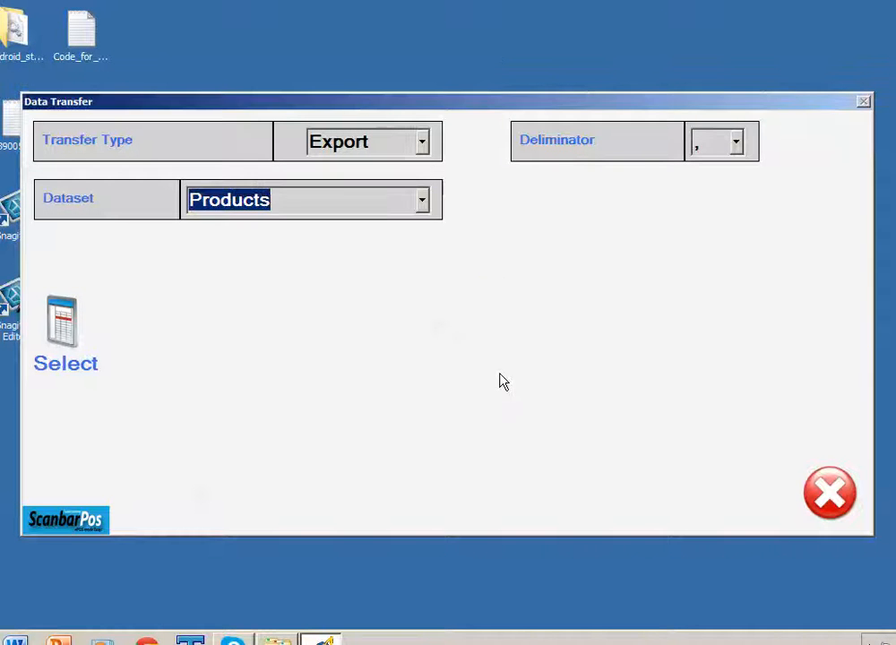
Close the data transfer tool and open C:\tempFiles\products.csv in Excel from File Explorer
{"action": "left_click", "coordinate": [828, 493]}
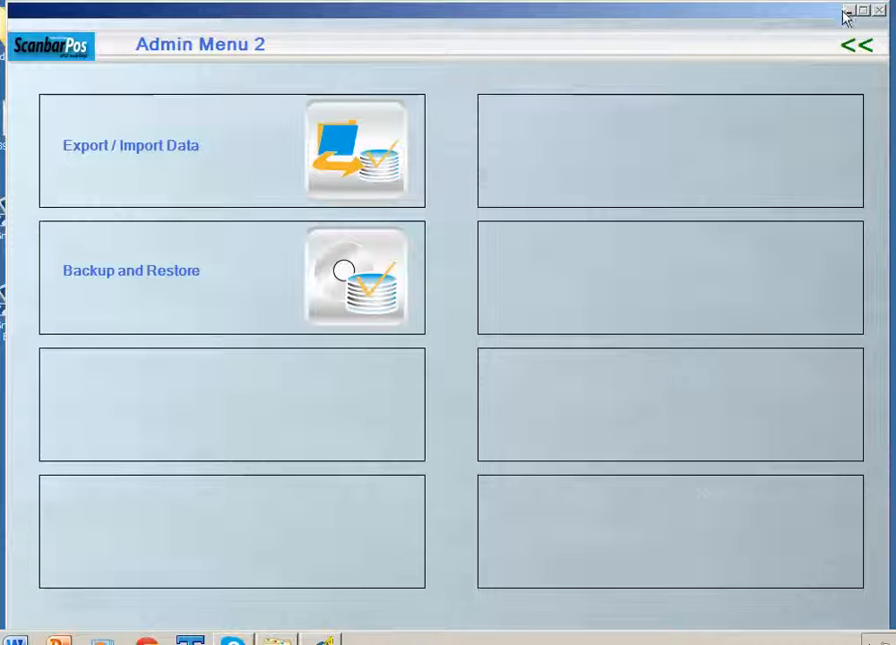
{"action": "left_click", "coordinate": [279, 640]}
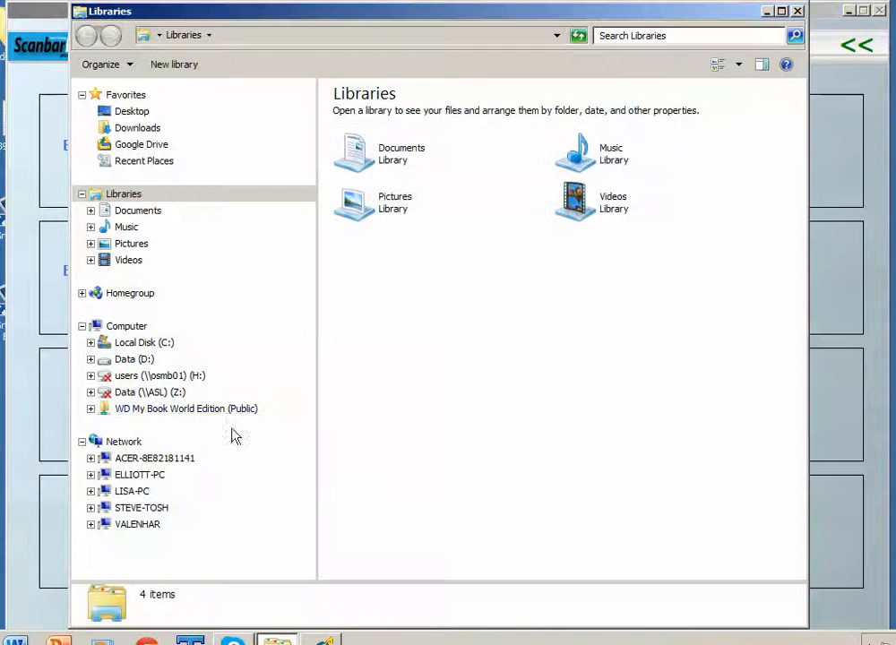
{"action": "left_click", "coordinate": [90, 342]}
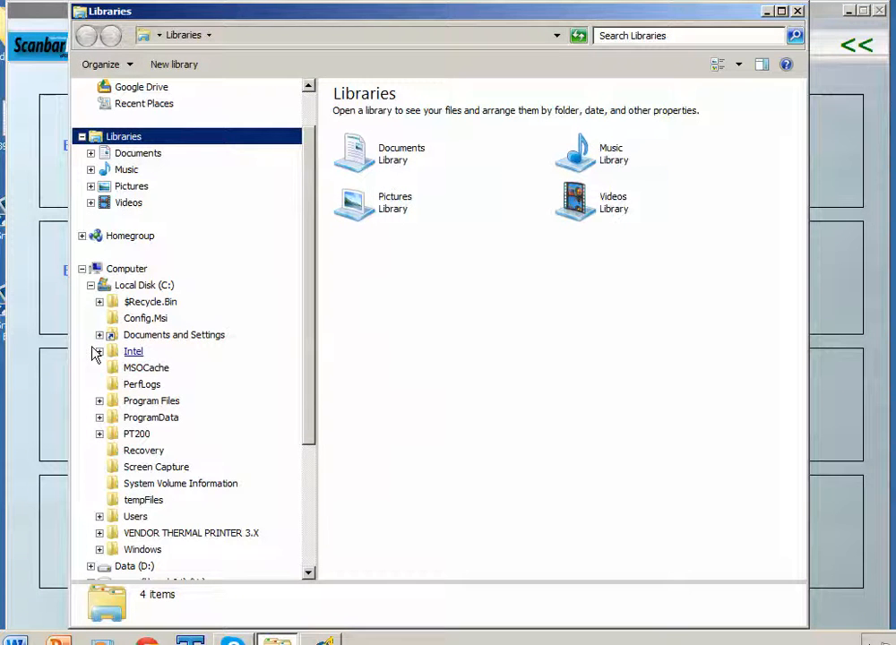
{"action": "left_click", "coordinate": [142, 501]}
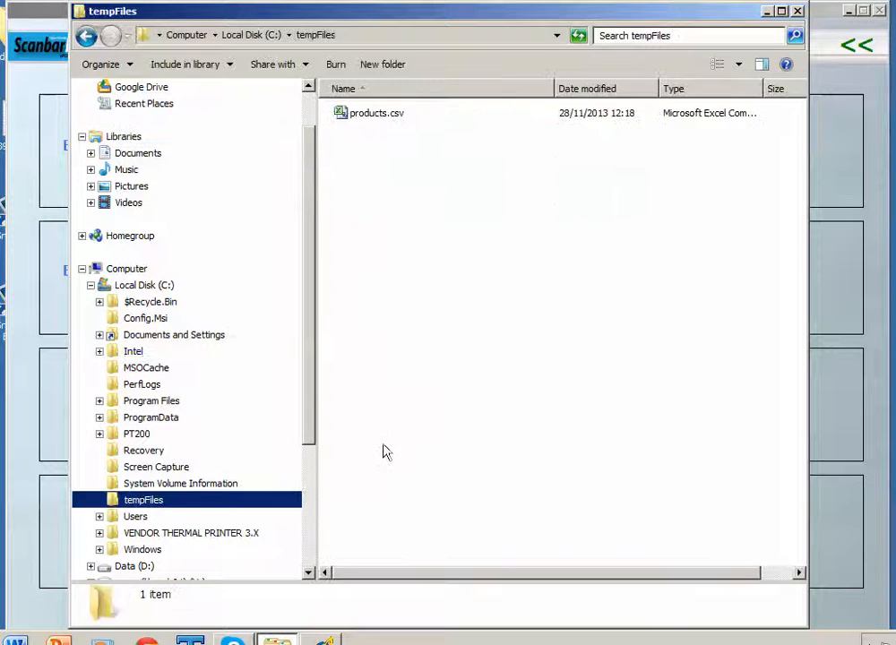
{"action": "double_click", "coordinate": [370, 114]}
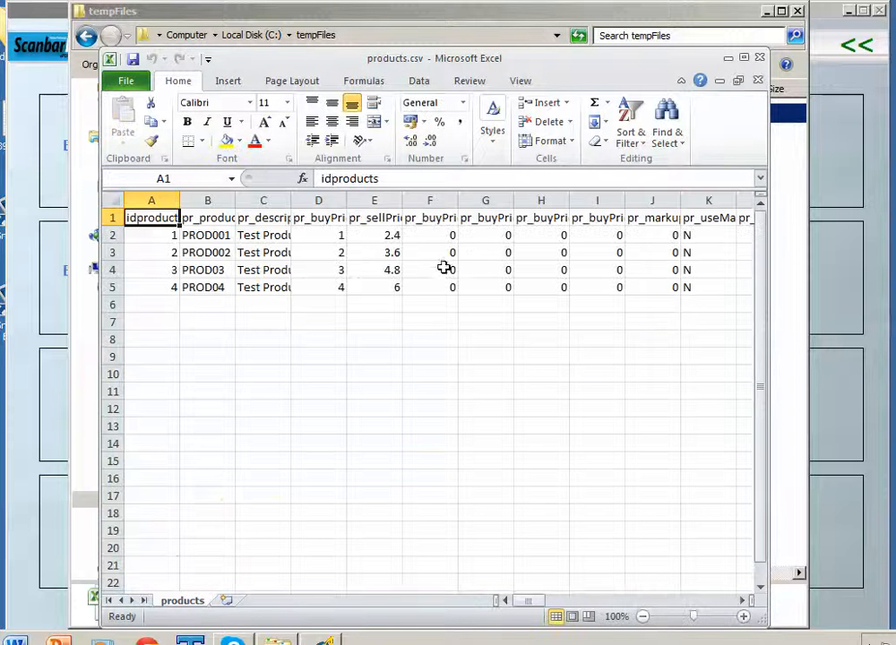
Autofit columns BT (pr_manufacturerName) and BU (pr_manufacturerCode) at the sheet's far right
{"action": "double_click", "coordinate": [582, 57]}
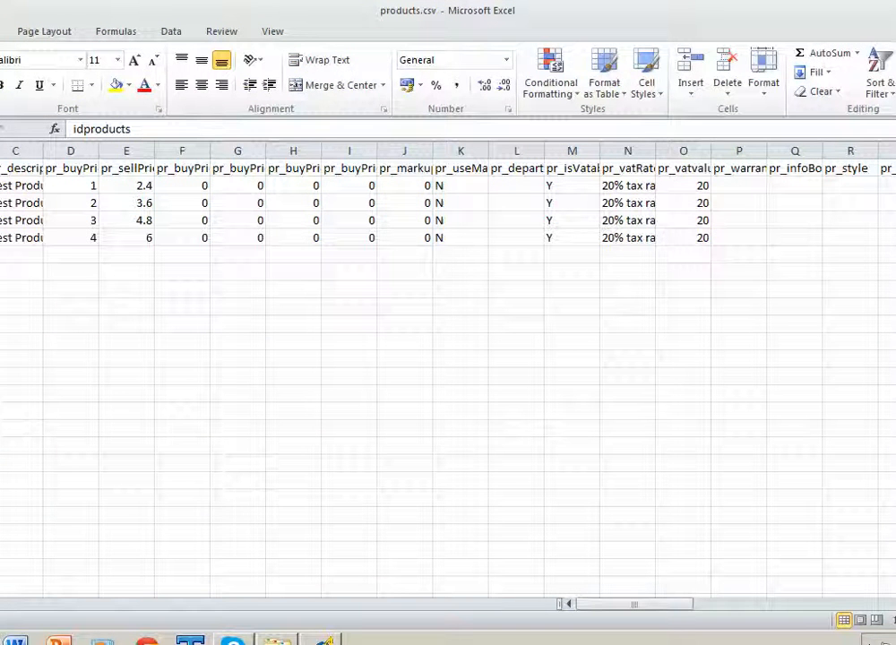
{"action": "left_click", "coordinate": [895, 10]}
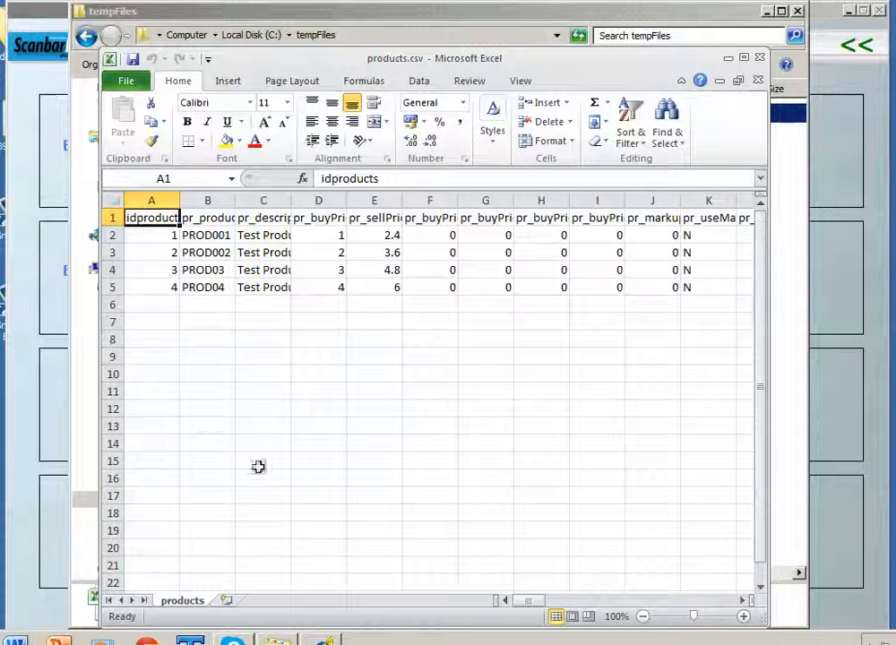
{"action": "left_click_drag", "start_coordinate": [528, 609], "coordinate": [725, 613]}
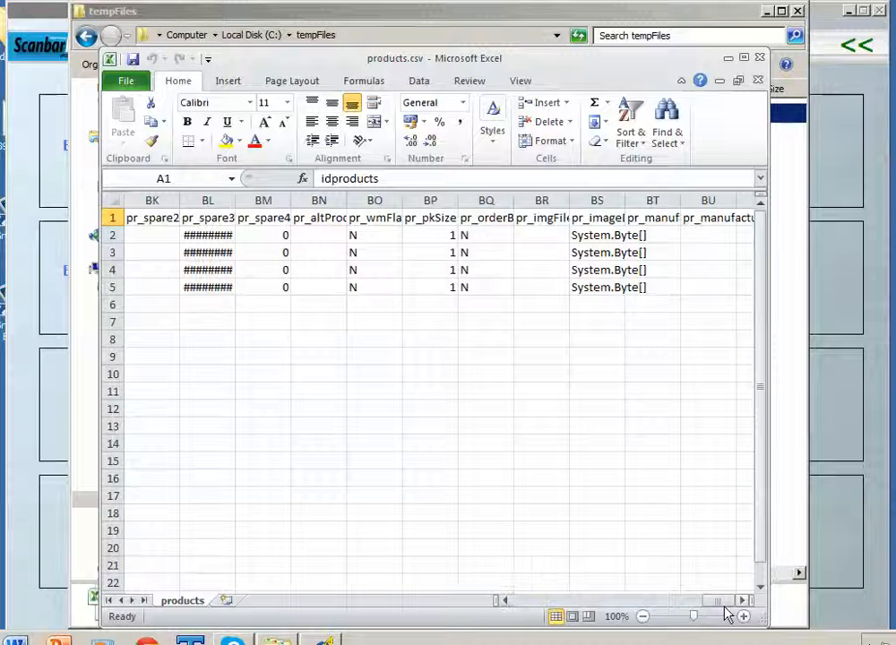
{"action": "double_click", "coordinate": [680, 203]}
{"action": "left_click", "coordinate": [677, 222]}
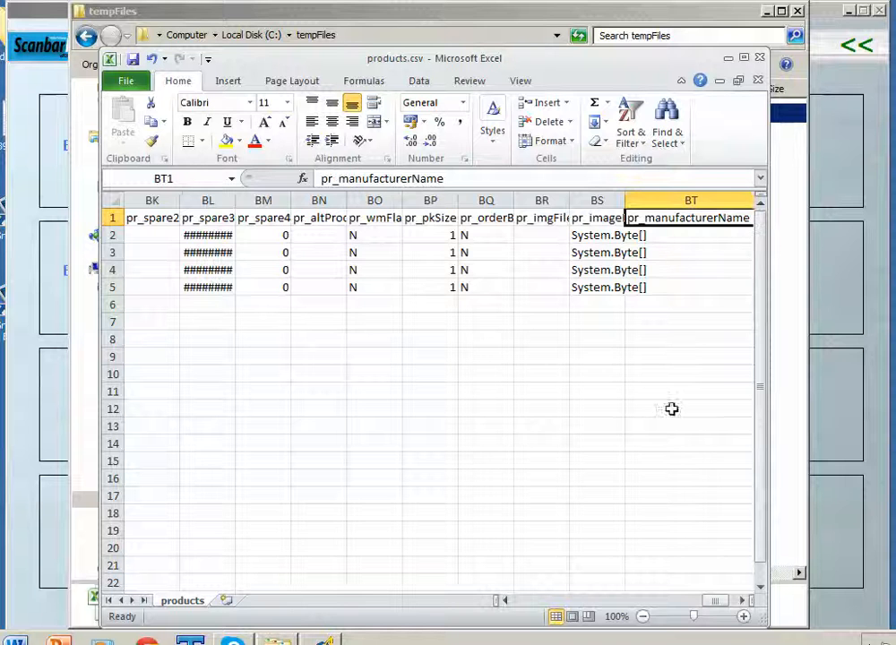
{"action": "left_click", "coordinate": [728, 602]}
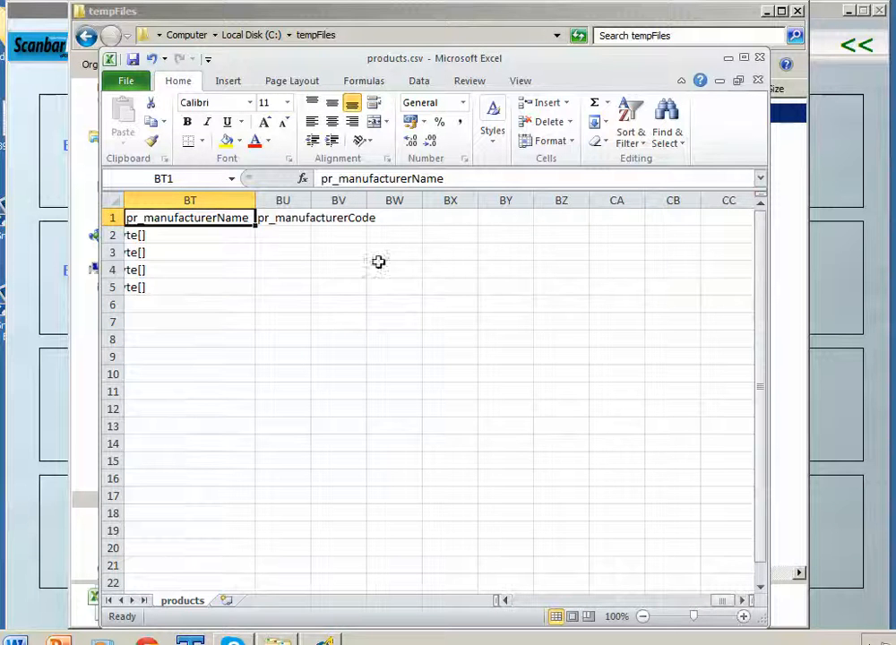
{"action": "double_click", "coordinate": [311, 201]}
{"action": "left_click", "coordinate": [228, 237]}
{"action": "left_click", "coordinate": [319, 237]}
{"action": "left_click", "coordinate": [230, 252]}
{"action": "left_click", "coordinate": [291, 252]}
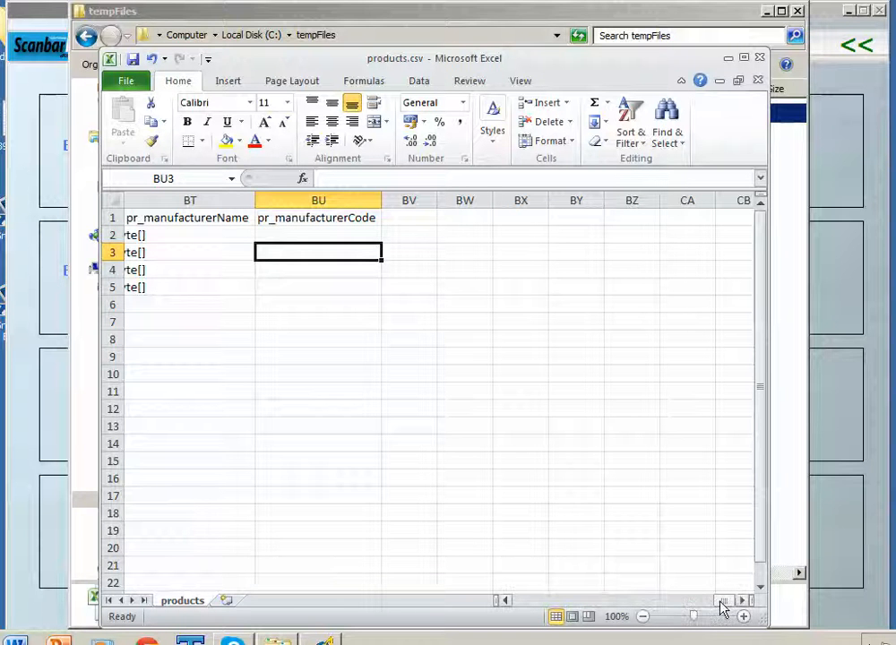
Enter 'Hats Supplier' in BT2 and fill it down through BT5
{"action": "left_click", "coordinate": [214, 238]}
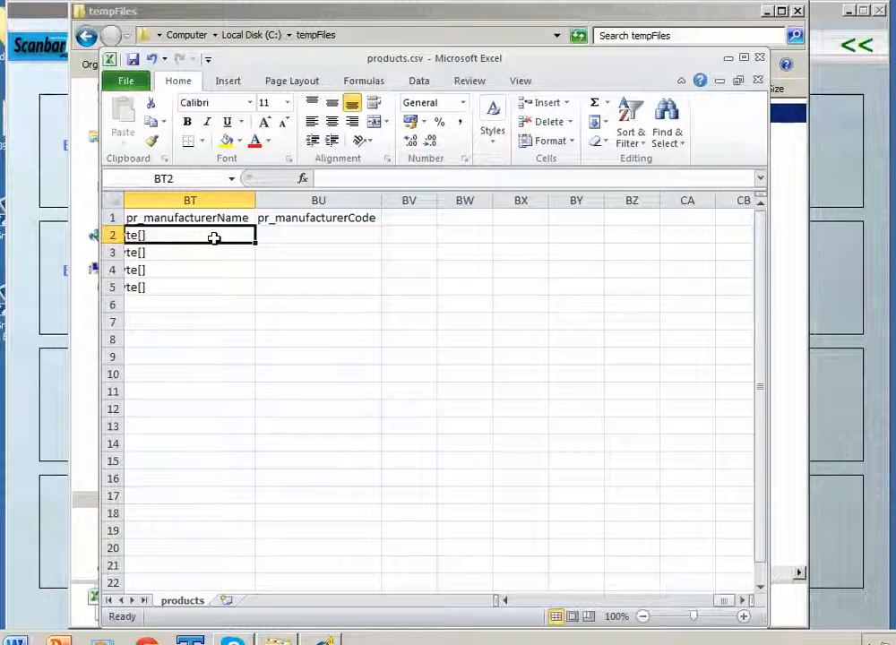
{"action": "type", "text": "Ha"}
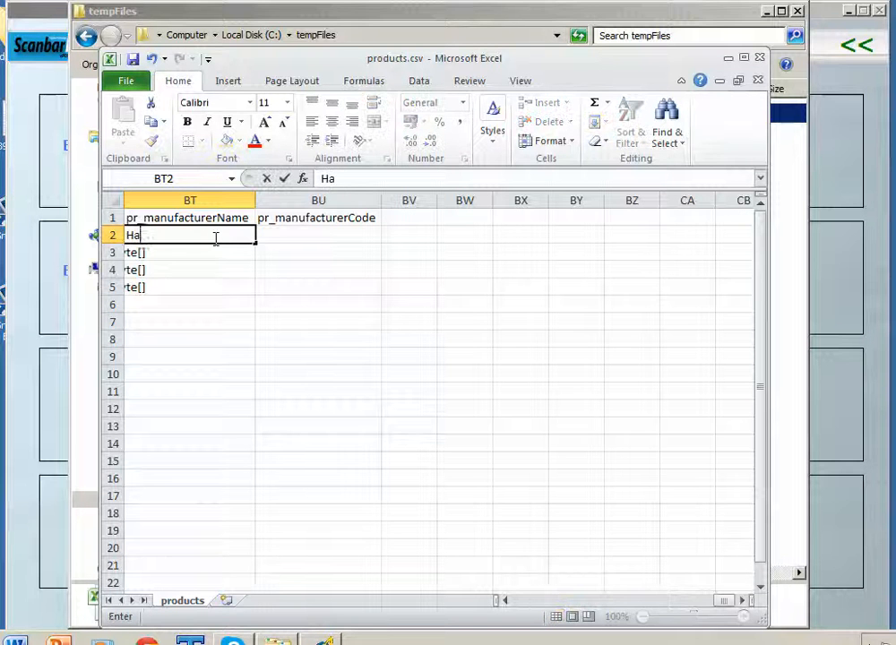
{"action": "type", "text": "ts Supplier"}
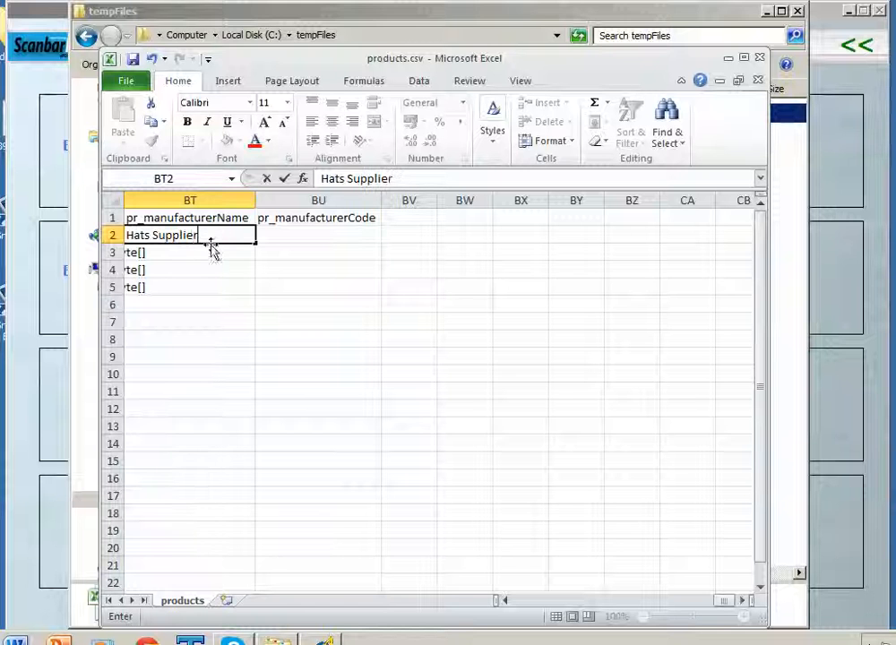
{"action": "left_click", "coordinate": [210, 252]}
{"action": "left_click", "coordinate": [246, 237]}
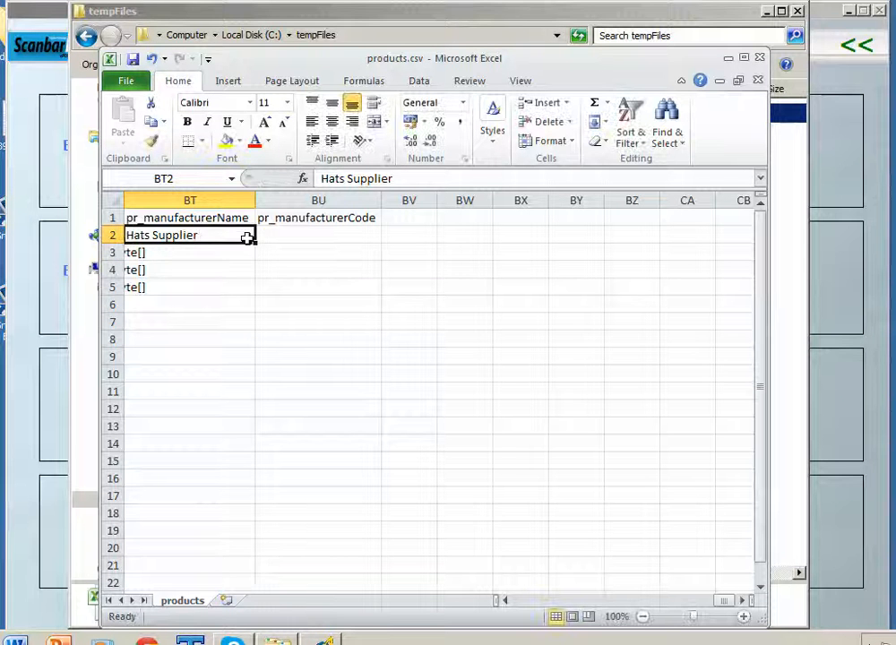
{"action": "left_click_drag", "start_coordinate": [254, 242], "coordinate": [251, 294]}
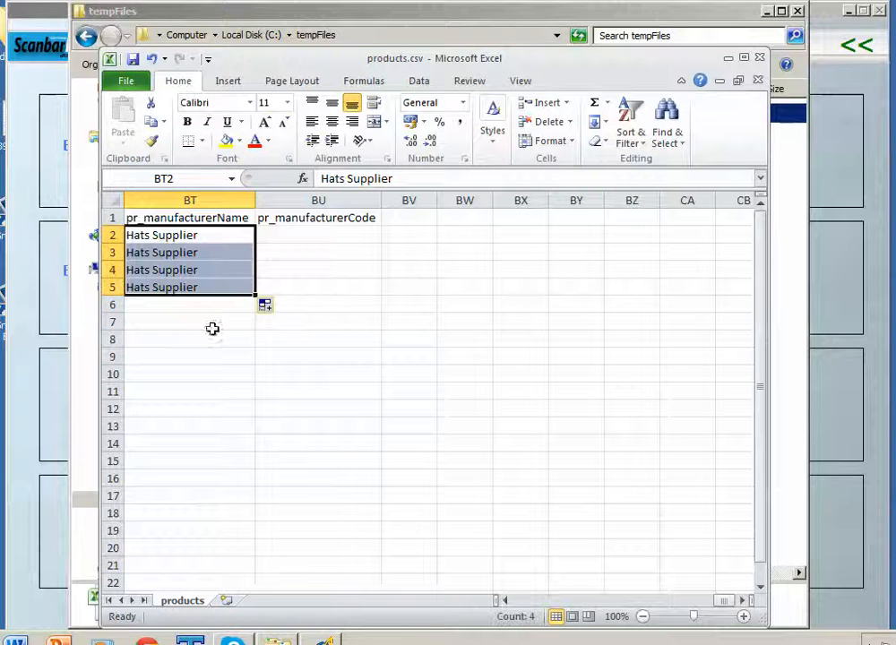
{"action": "left_click_drag", "start_coordinate": [727, 611], "coordinate": [712, 607]}
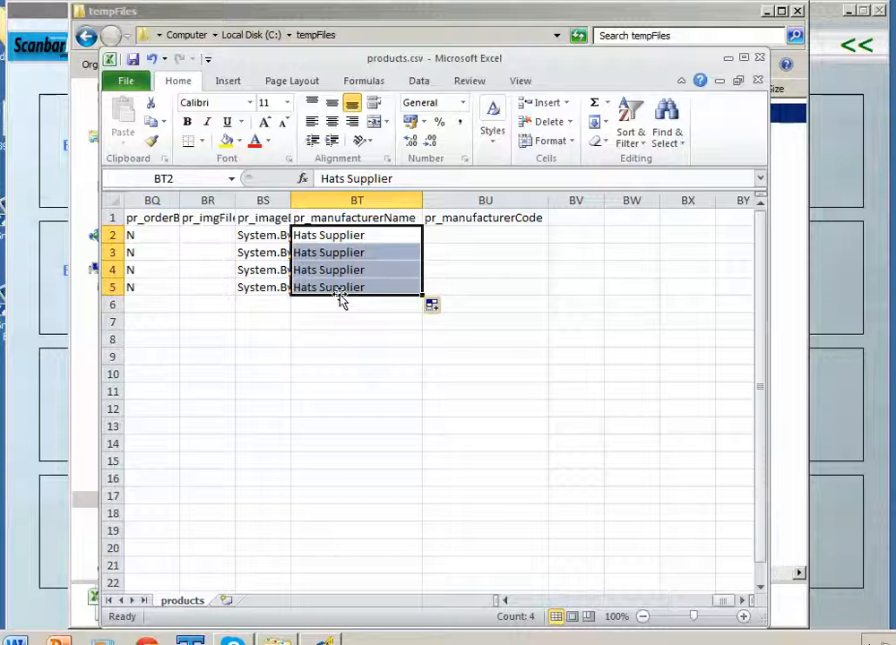
Enter manufacturer code 'a' in cells BU2 through BU5
{"action": "left_click", "coordinate": [459, 236]}
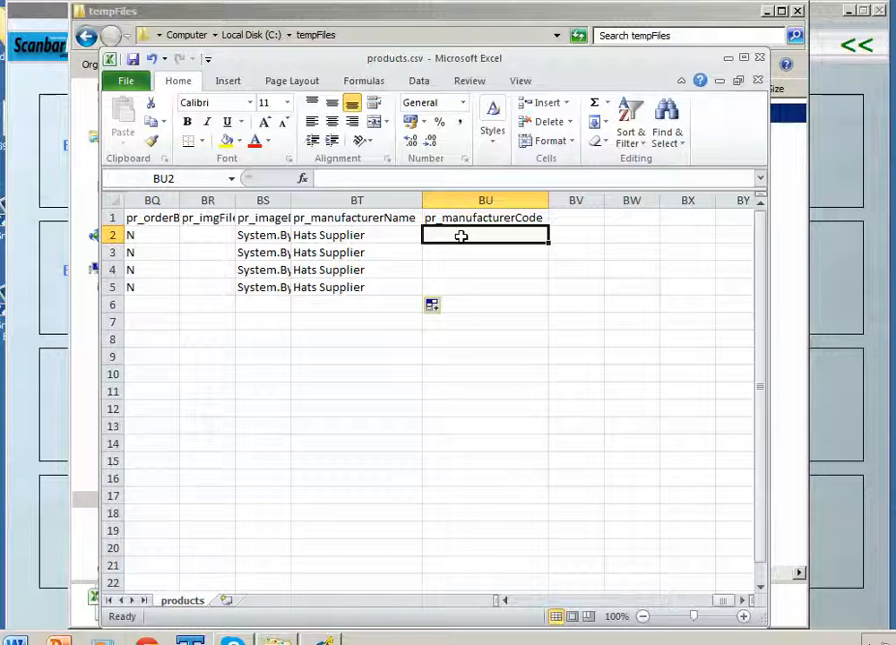
{"action": "type", "text": "a"}
{"action": "key", "text": "Return"}
{"action": "type", "text": "a"}
{"action": "key", "text": "Return"}
{"action": "type", "text": "a"}
{"action": "key", "text": "Return"}
{"action": "type", "text": "a"}
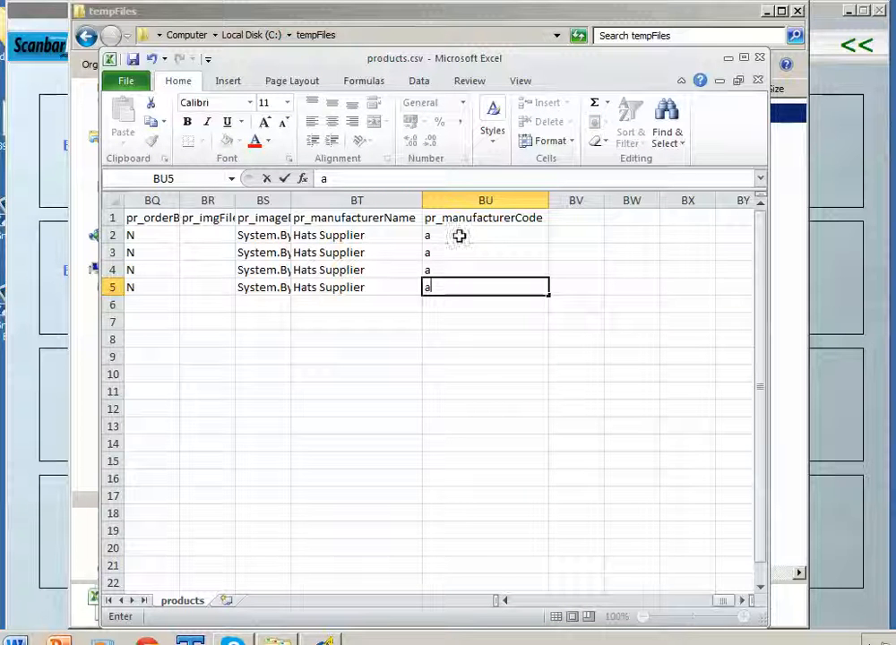
{"action": "left_click_drag", "start_coordinate": [724, 608], "coordinate": [526, 607]}
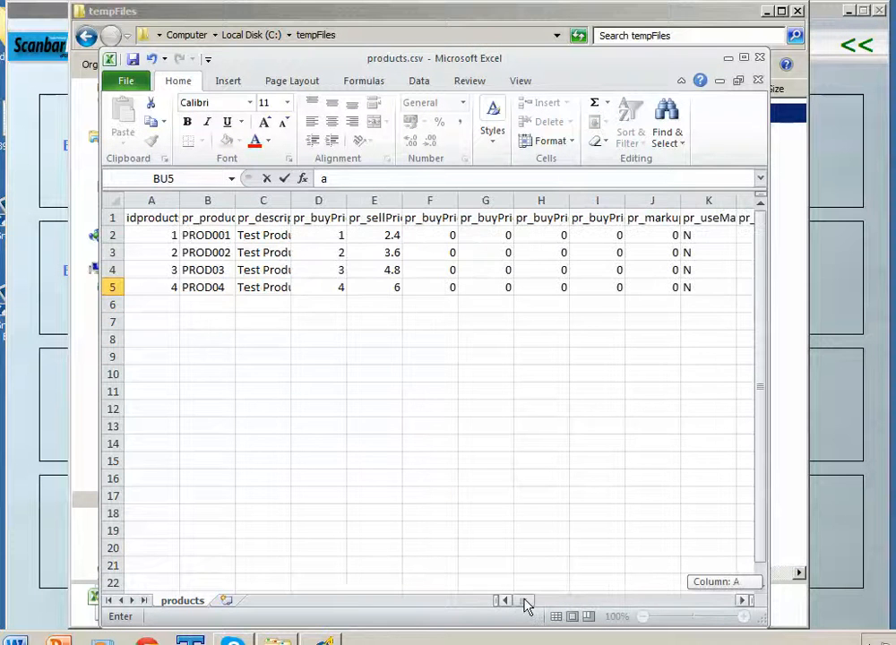
Commit the BU5 code and review the row 1 field names and column A product ids
{"action": "left_click", "coordinate": [153, 219]}
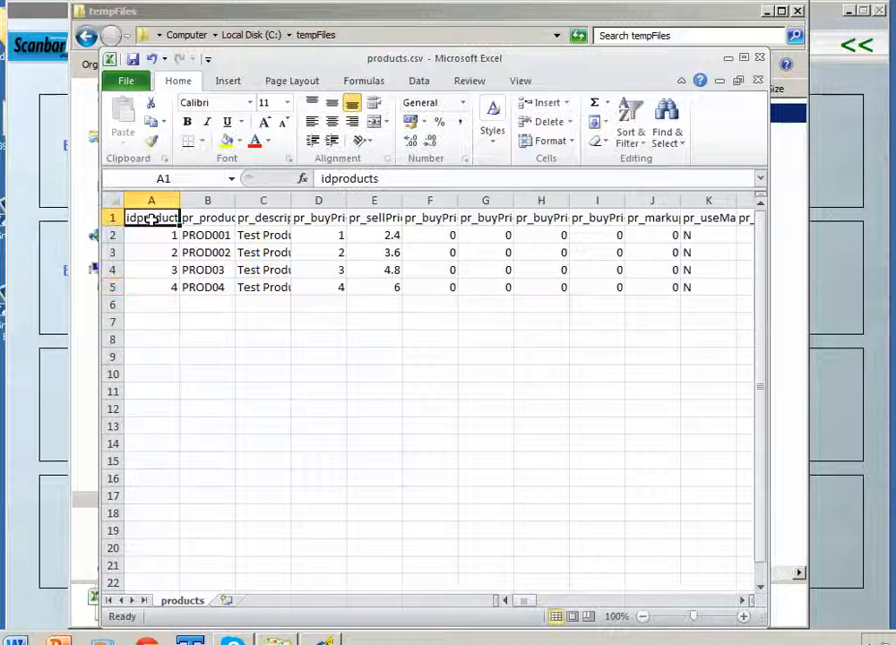
{"action": "left_click", "coordinate": [211, 218]}
{"action": "left_click", "coordinate": [267, 218]}
{"action": "left_click", "coordinate": [312, 218]}
{"action": "left_click", "coordinate": [367, 215]}
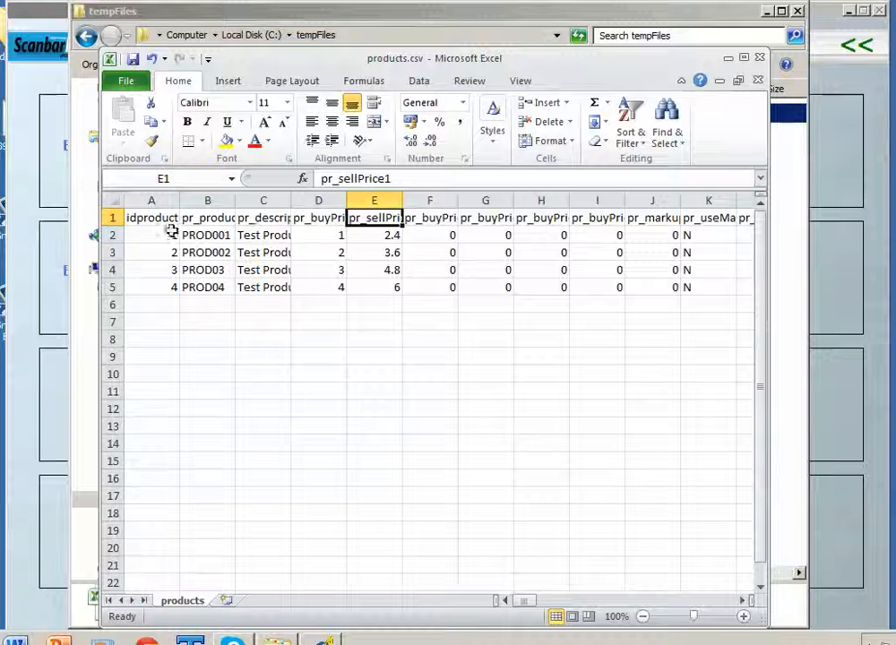
{"action": "left_click", "coordinate": [170, 235]}
{"action": "left_click", "coordinate": [170, 251]}
{"action": "left_click", "coordinate": [170, 268]}
{"action": "left_click", "coordinate": [173, 286]}
{"action": "left_click", "coordinate": [172, 235]}
{"action": "left_click", "coordinate": [171, 251]}
{"action": "left_click", "coordinate": [169, 268]}
{"action": "left_click", "coordinate": [166, 286]}
{"action": "left_click", "coordinate": [166, 235]}
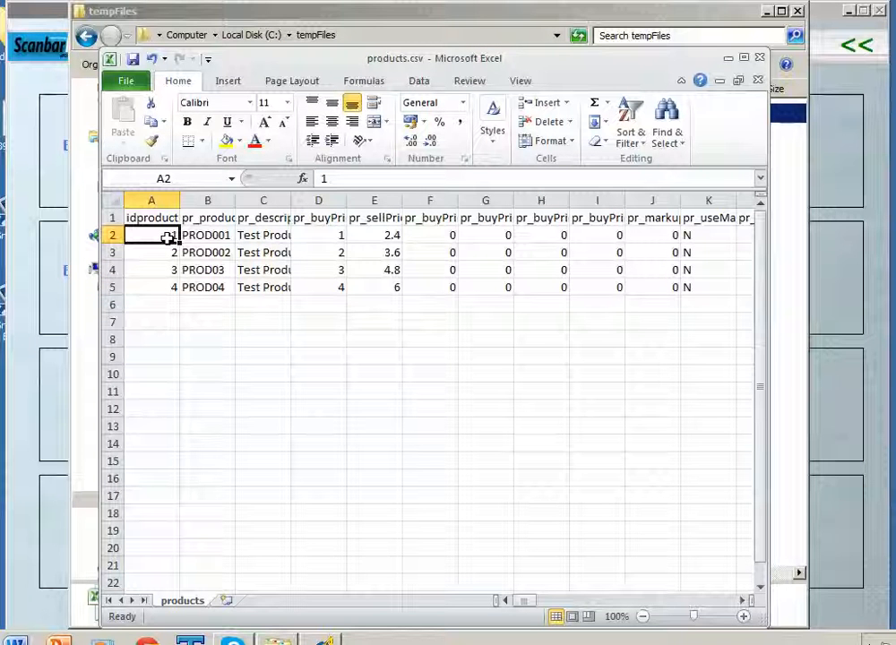
Select row 1 containing the field names
{"action": "left_click", "coordinate": [111, 217]}
{"action": "left_click", "coordinate": [162, 199]}
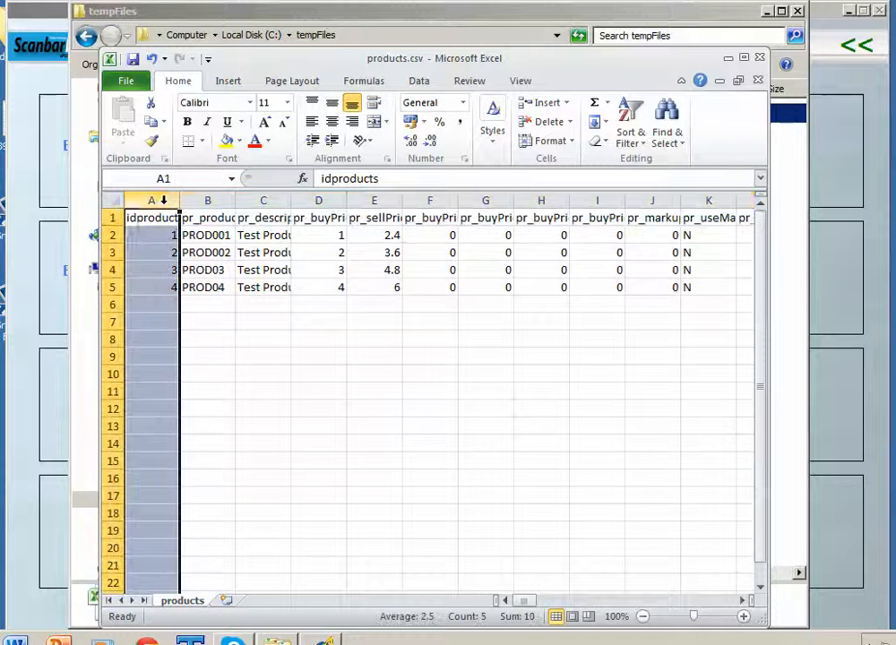
{"action": "left_click", "coordinate": [111, 217]}
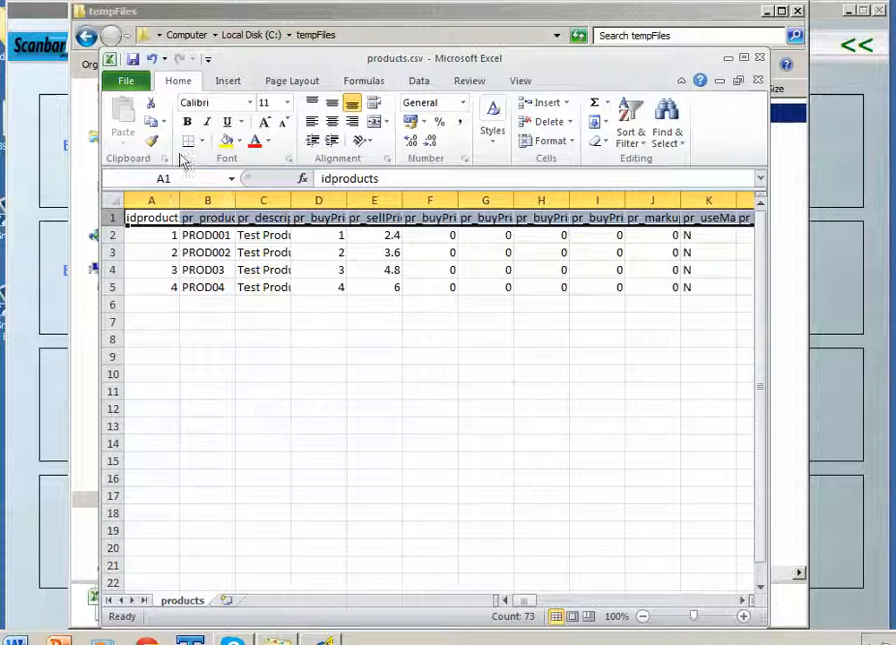
Clear and delete row 1 of field names
{"action": "key", "text": "Delete"}
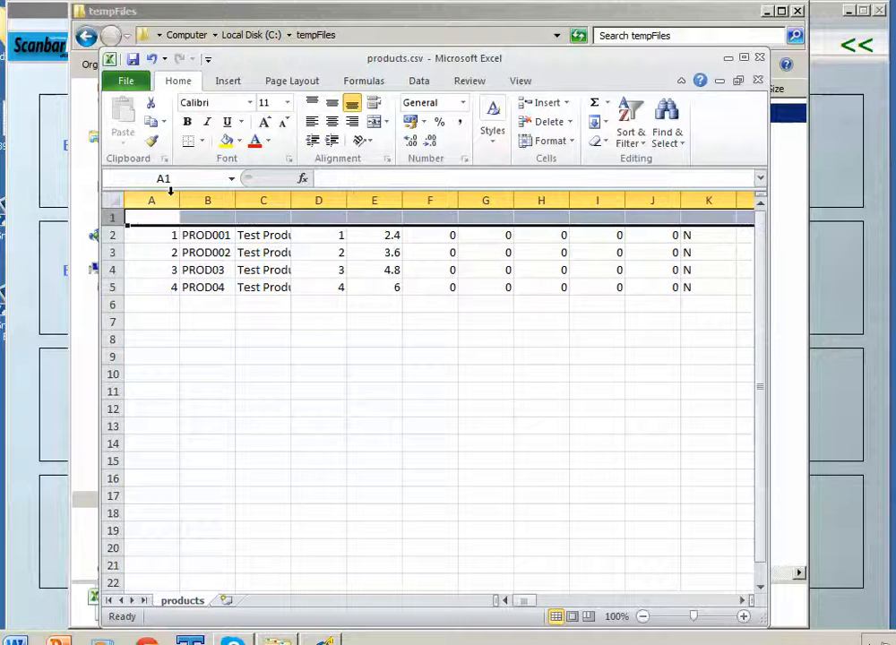
{"action": "right_click", "coordinate": [111, 218]}
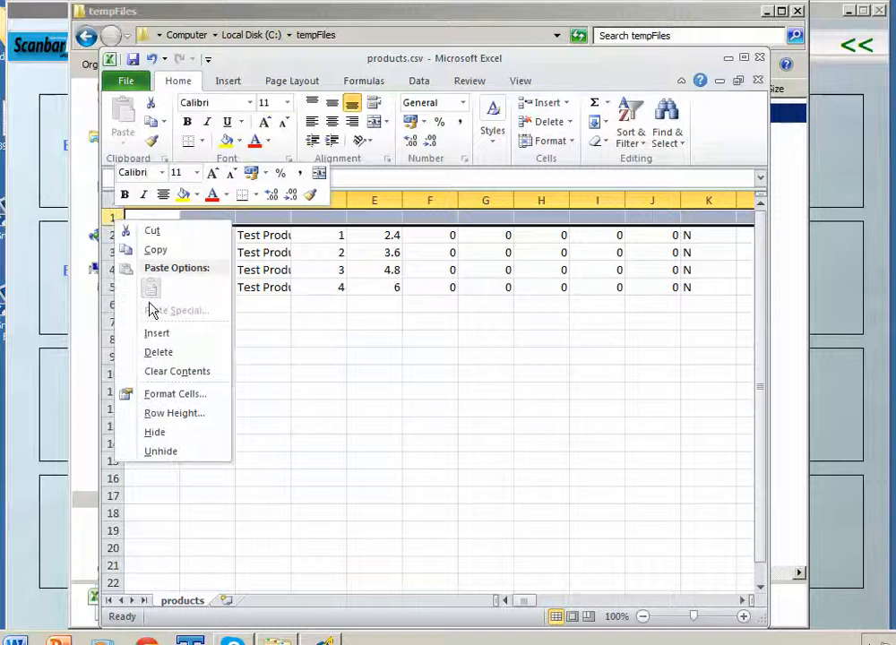
{"action": "left_click", "coordinate": [168, 352]}
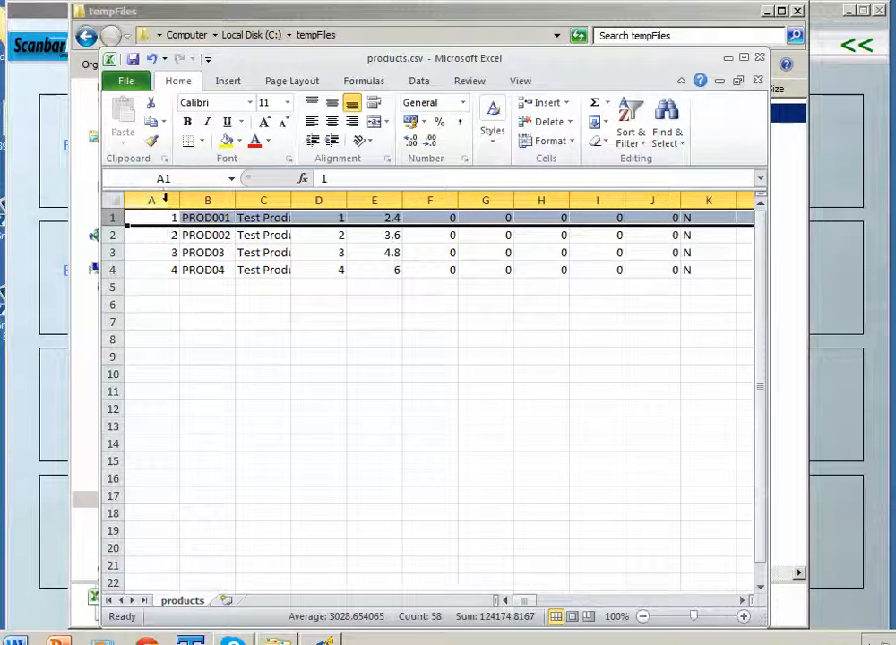
Delete column A of product ids so PROD001 sits in A1
{"action": "left_click", "coordinate": [165, 199]}
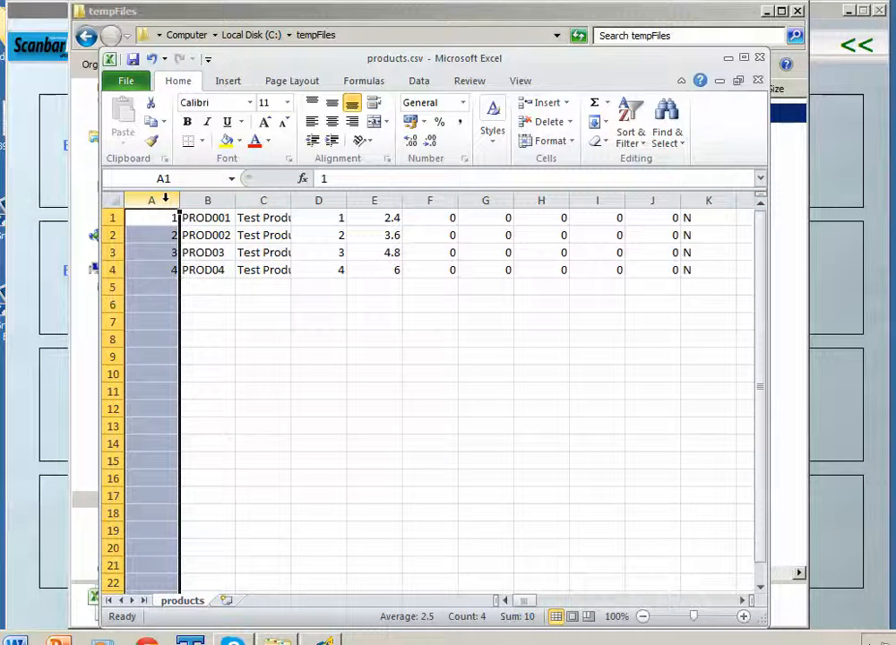
{"action": "right_click", "coordinate": [166, 201]}
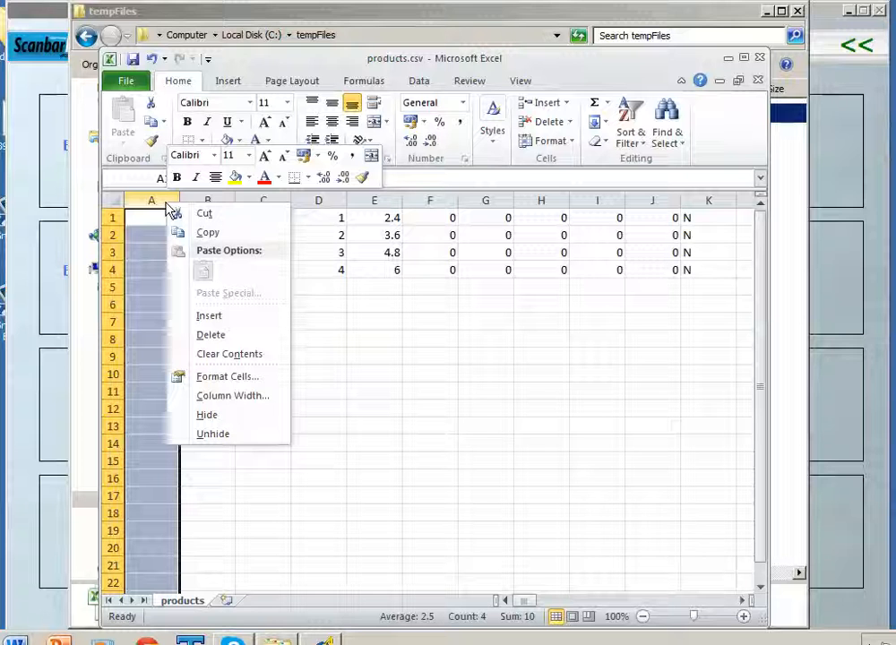
{"action": "left_click", "coordinate": [216, 336]}
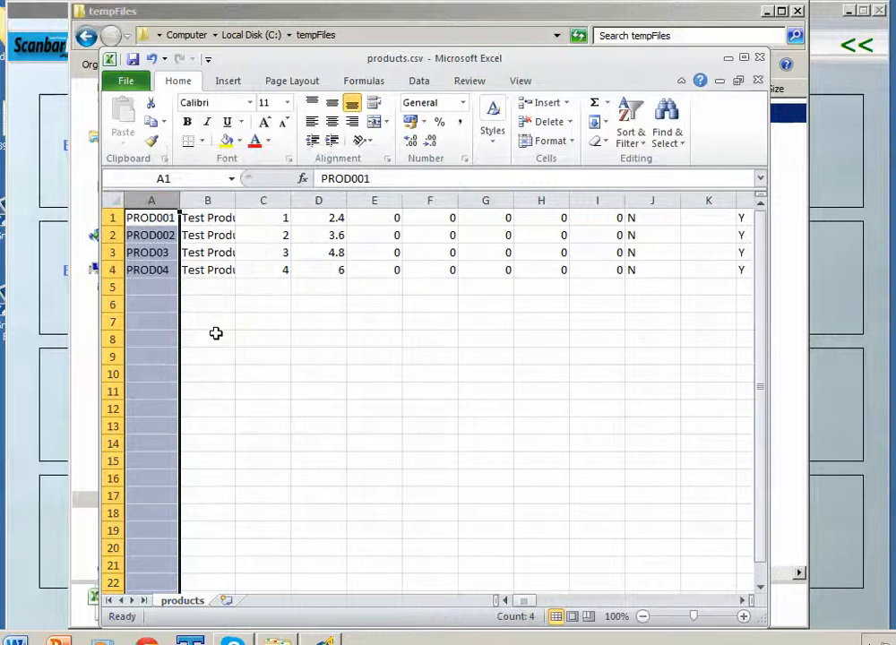
{"action": "left_click", "coordinate": [148, 218]}
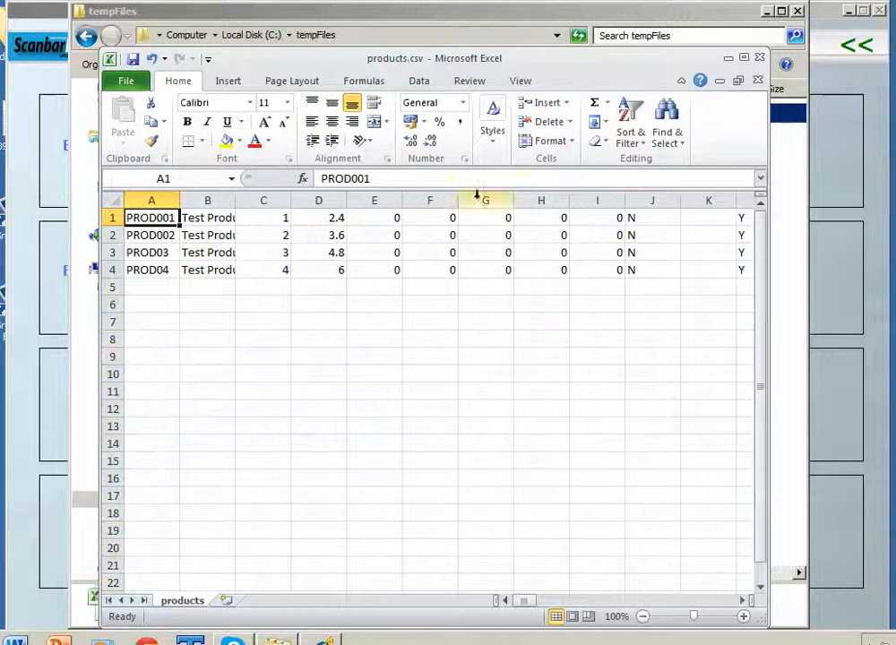
Save products.csv keeping CSV format, quit Excel, and minimize the tempFiles window
{"action": "left_click", "coordinate": [757, 79]}
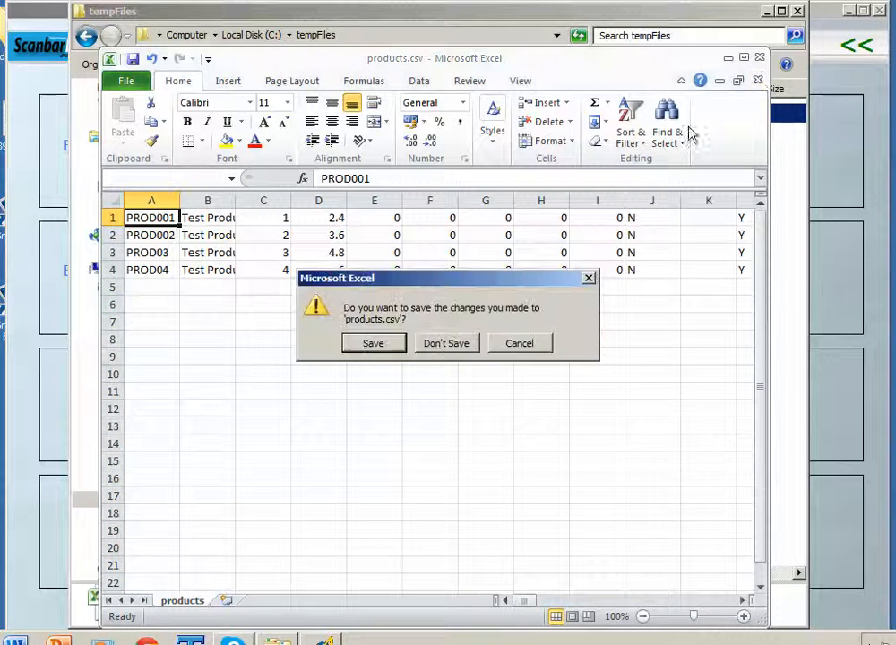
{"action": "left_click", "coordinate": [380, 344]}
{"action": "left_click", "coordinate": [382, 376]}
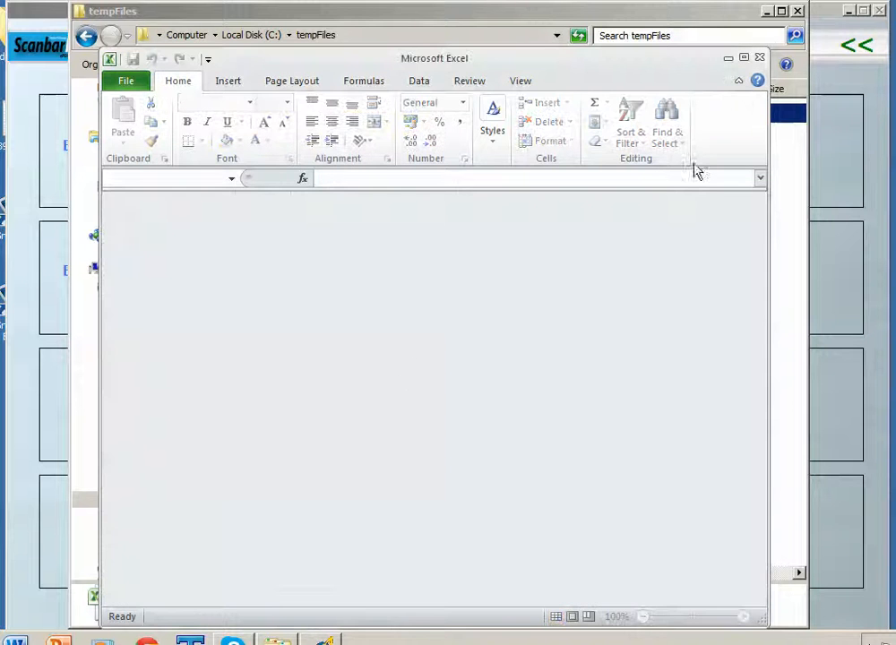
{"action": "left_click", "coordinate": [759, 56]}
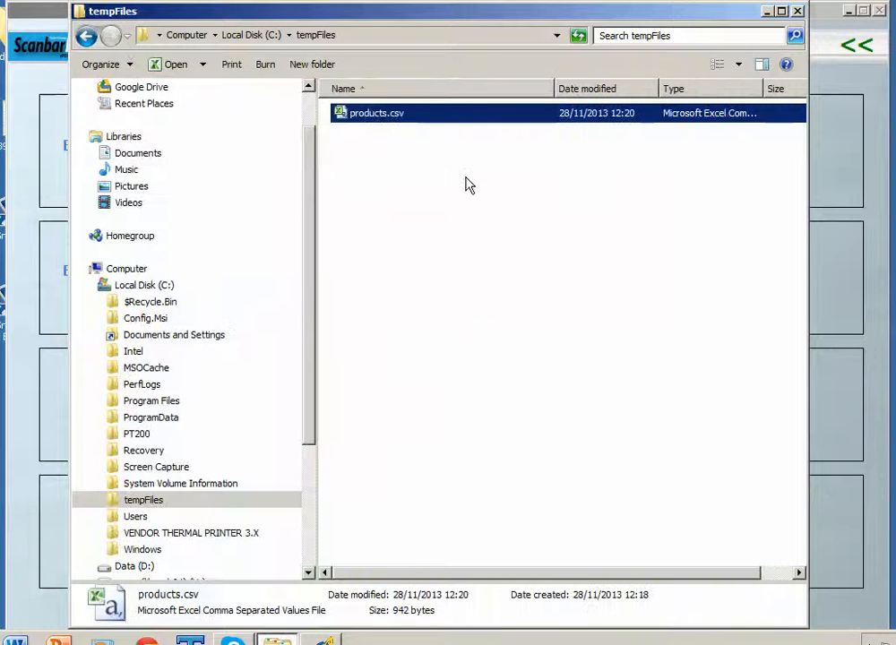
{"action": "left_click", "coordinate": [767, 12]}
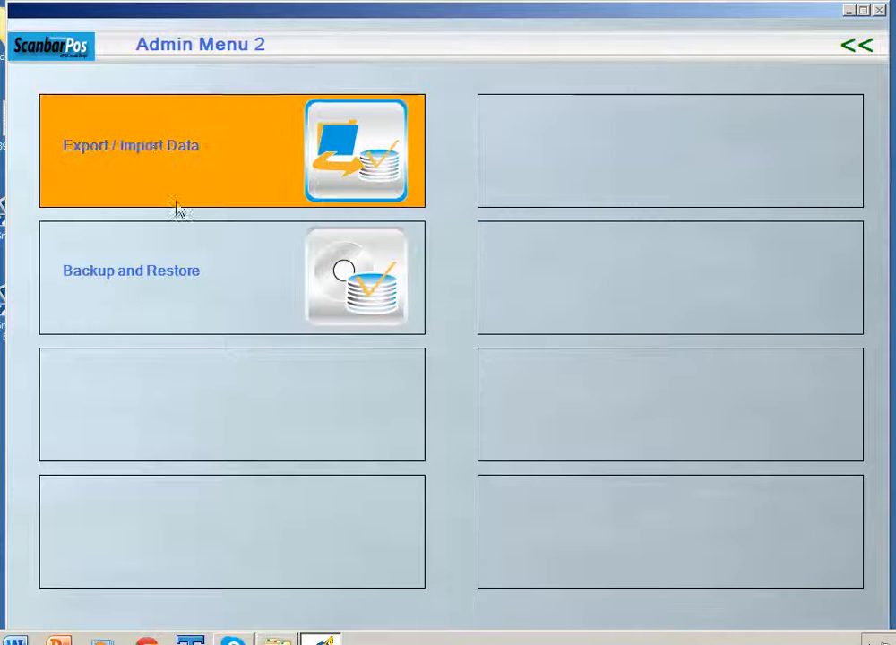
Set Data Transfer to Import the Products dataset, comma-delimited, with Use Full file Format on
{"action": "left_click", "coordinate": [147, 145]}
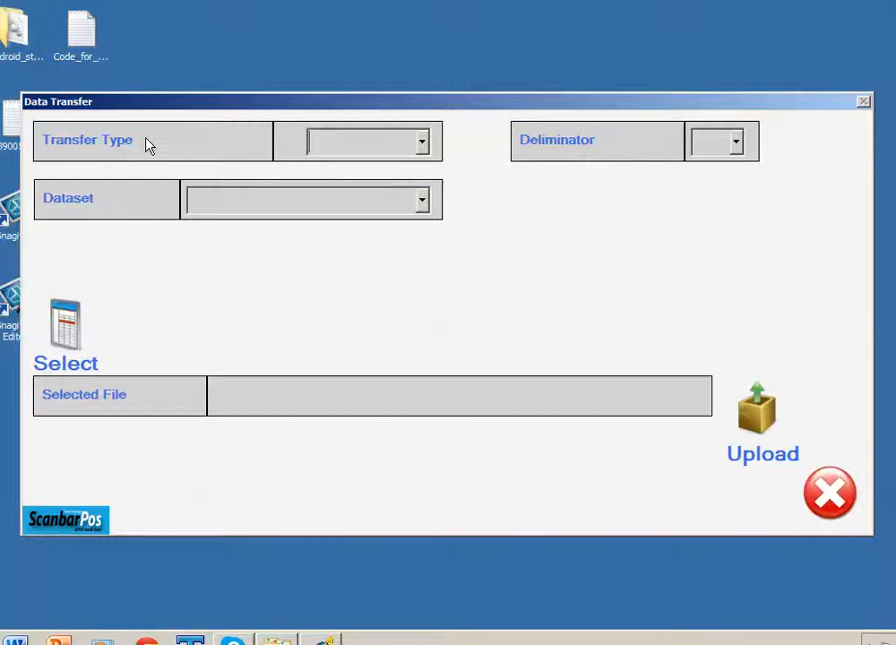
{"action": "left_click", "coordinate": [423, 145]}
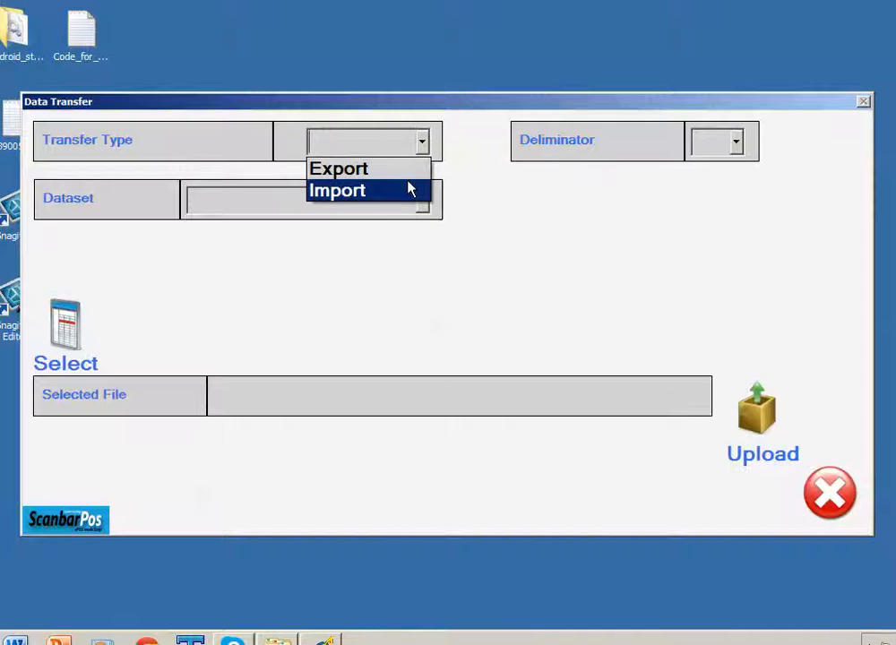
{"action": "left_click", "coordinate": [410, 191]}
{"action": "left_click", "coordinate": [749, 154]}
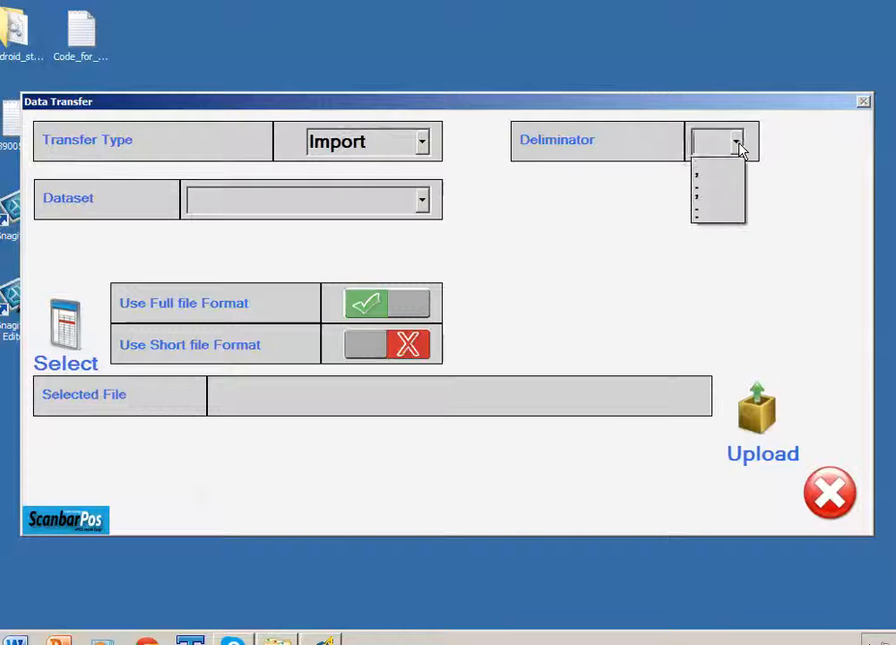
{"action": "left_click", "coordinate": [732, 172]}
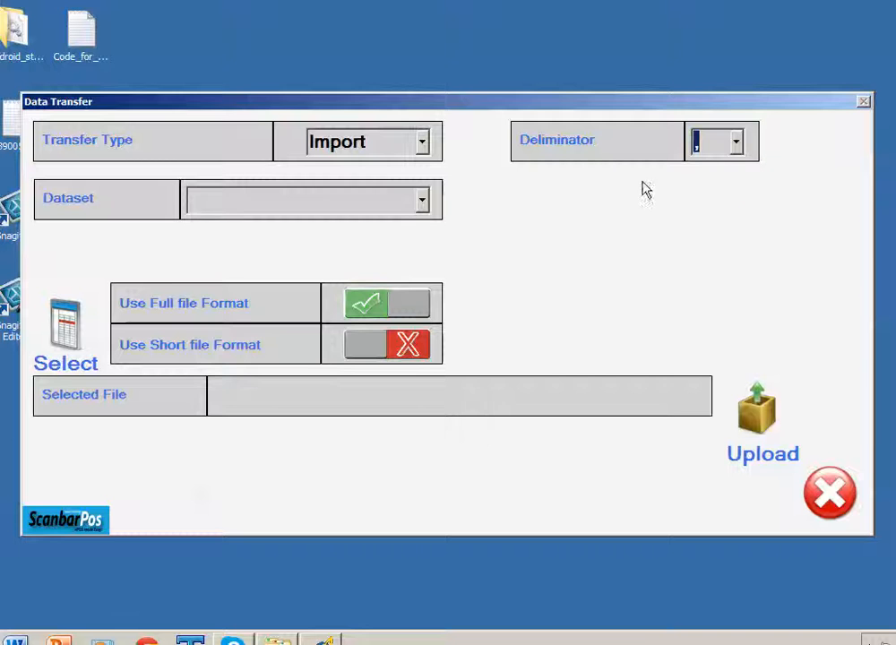
{"action": "left_click", "coordinate": [424, 202]}
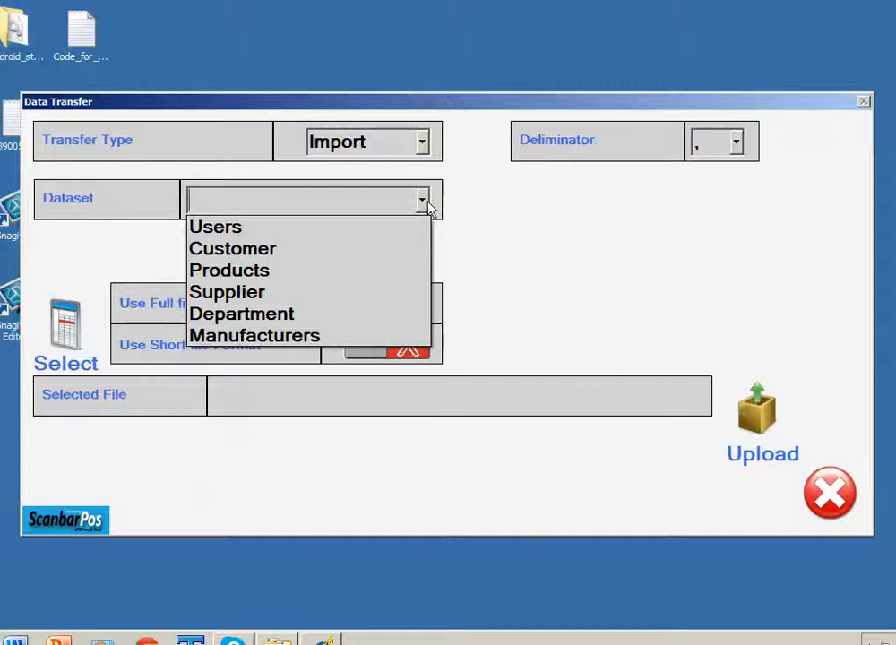
{"action": "left_click", "coordinate": [345, 276]}
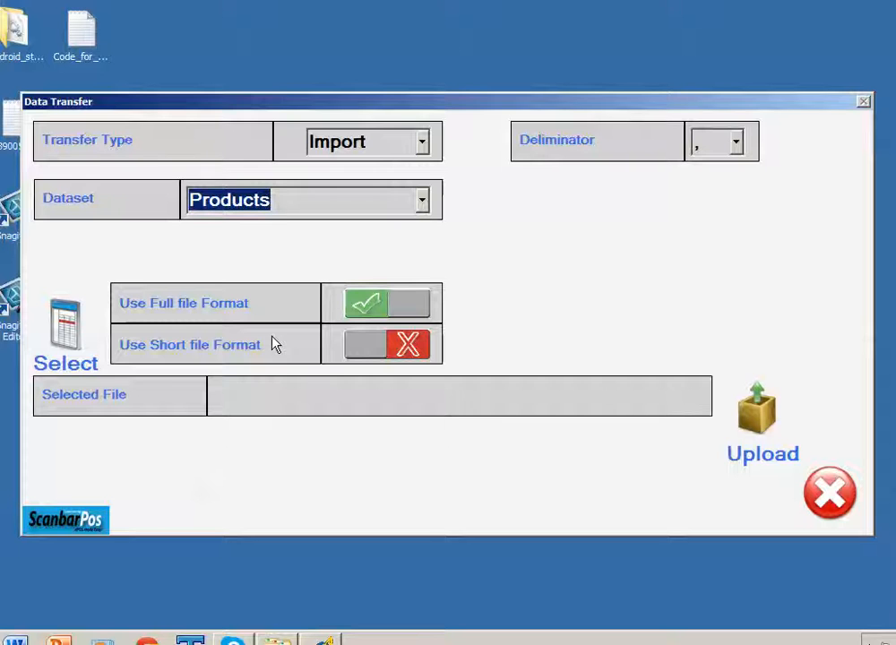
{"action": "left_click", "coordinate": [375, 356]}
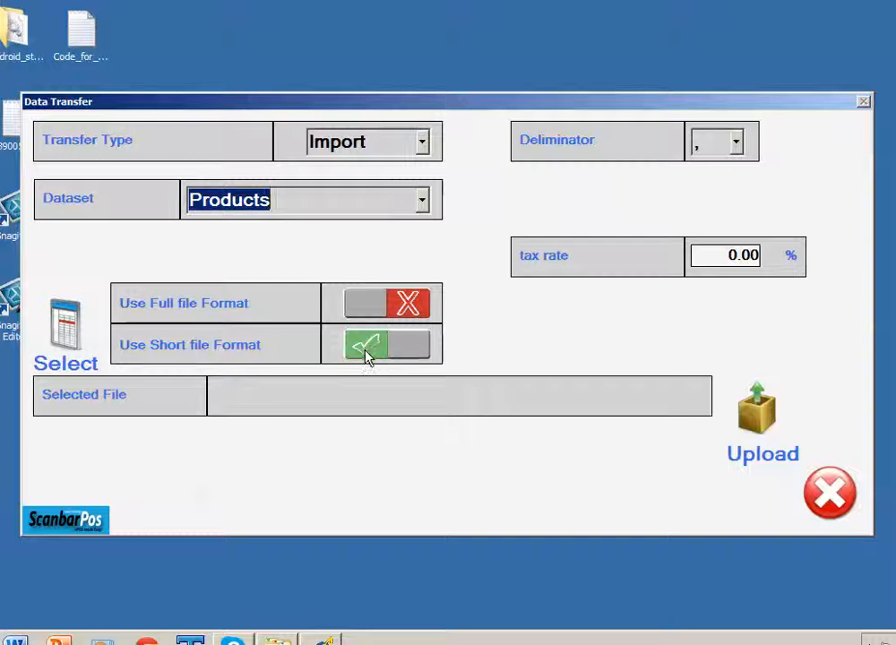
{"action": "left_click", "coordinate": [405, 306]}
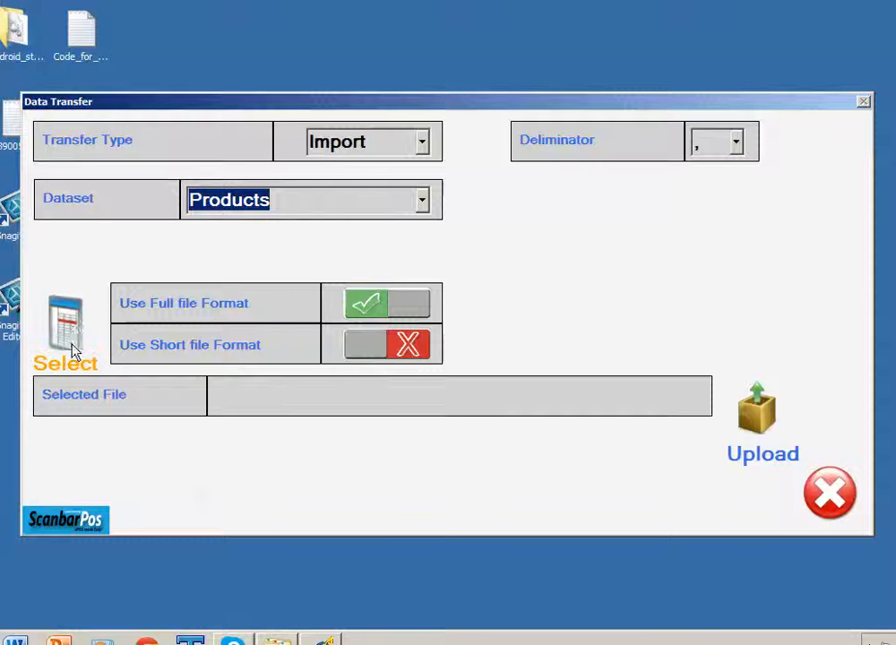
Choose C:\tempFiles\products.csv as the import file, using the CSV file type filter
{"action": "left_click", "coordinate": [66, 322]}
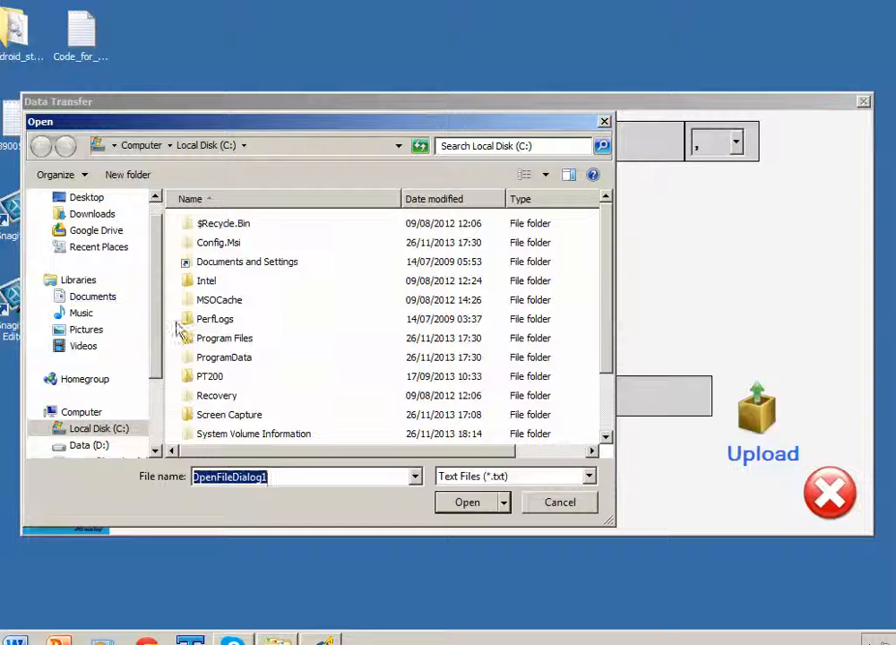
{"action": "left_click_drag", "start_coordinate": [607, 363], "coordinate": [604, 426]}
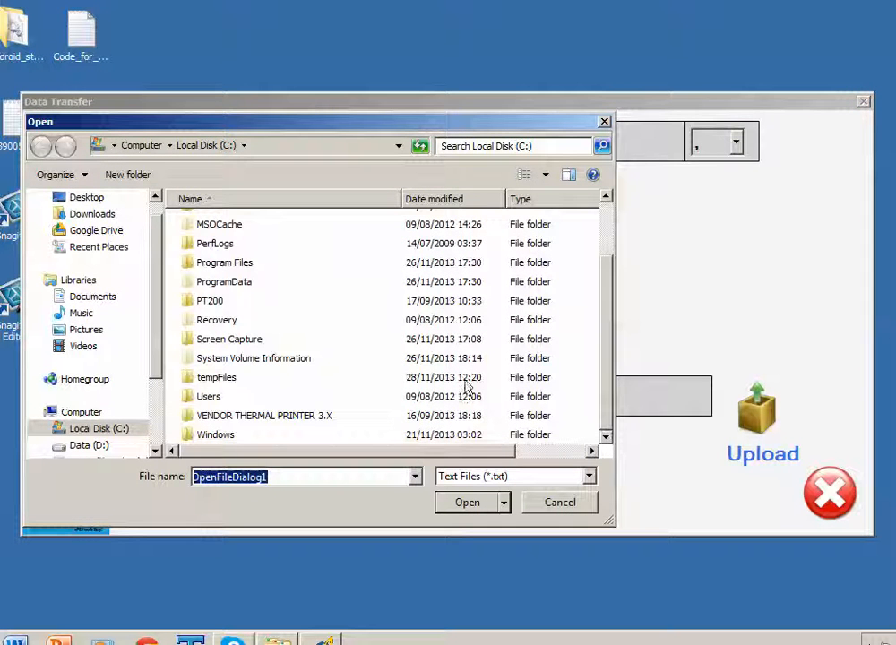
{"action": "double_click", "coordinate": [223, 378]}
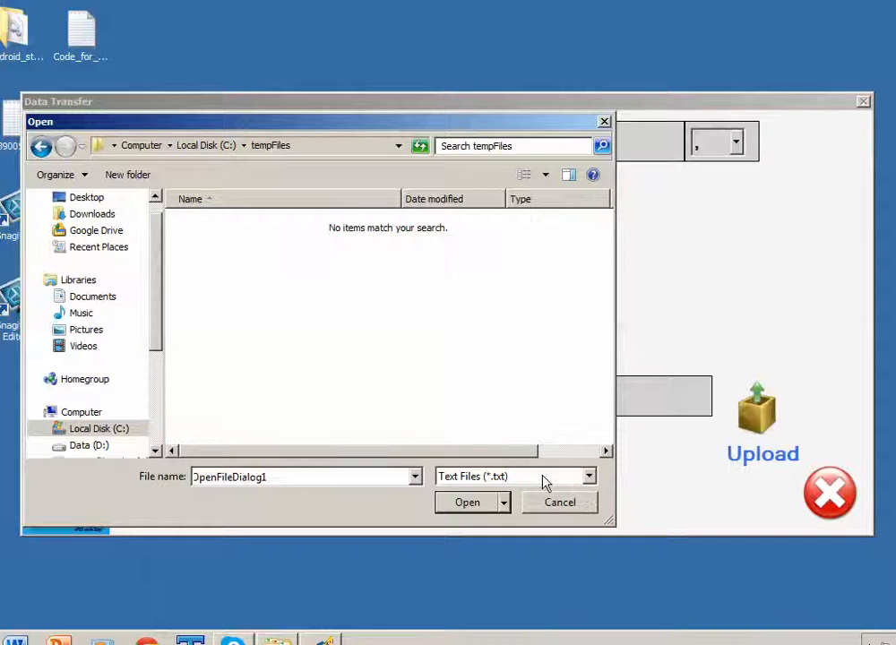
{"action": "left_click", "coordinate": [593, 481]}
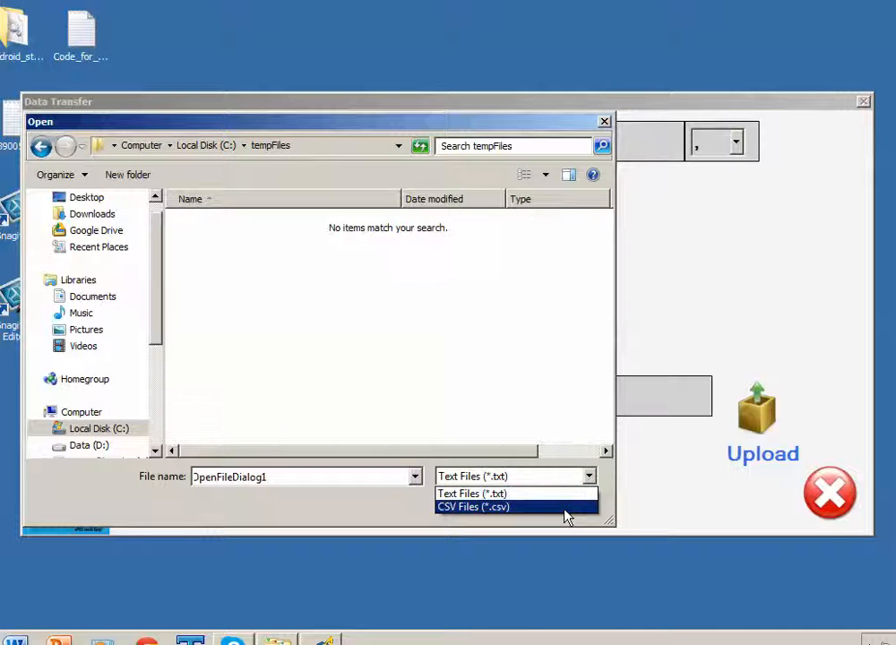
{"action": "left_click", "coordinate": [568, 511]}
{"action": "left_click", "coordinate": [225, 231]}
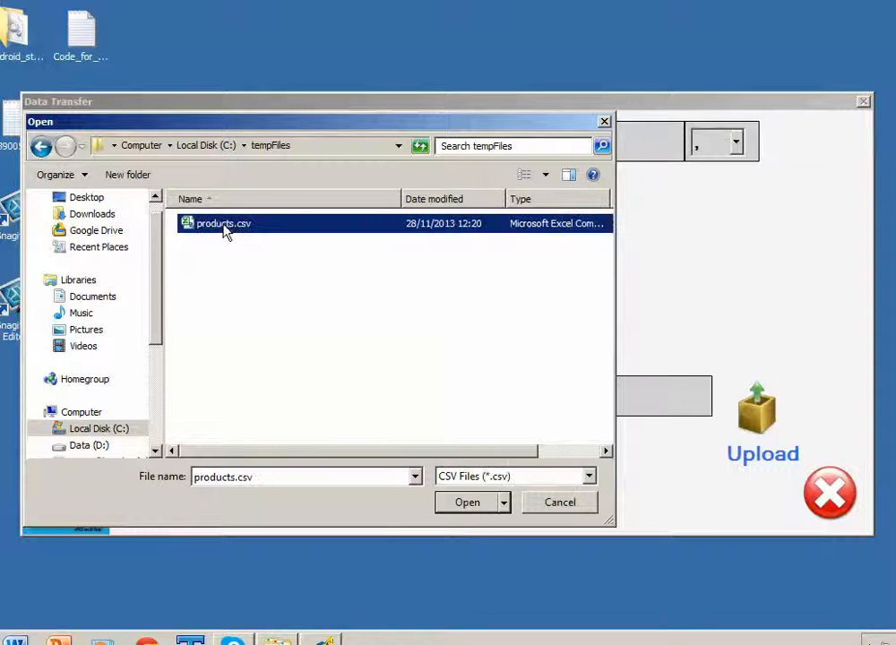
{"action": "left_click", "coordinate": [469, 507]}
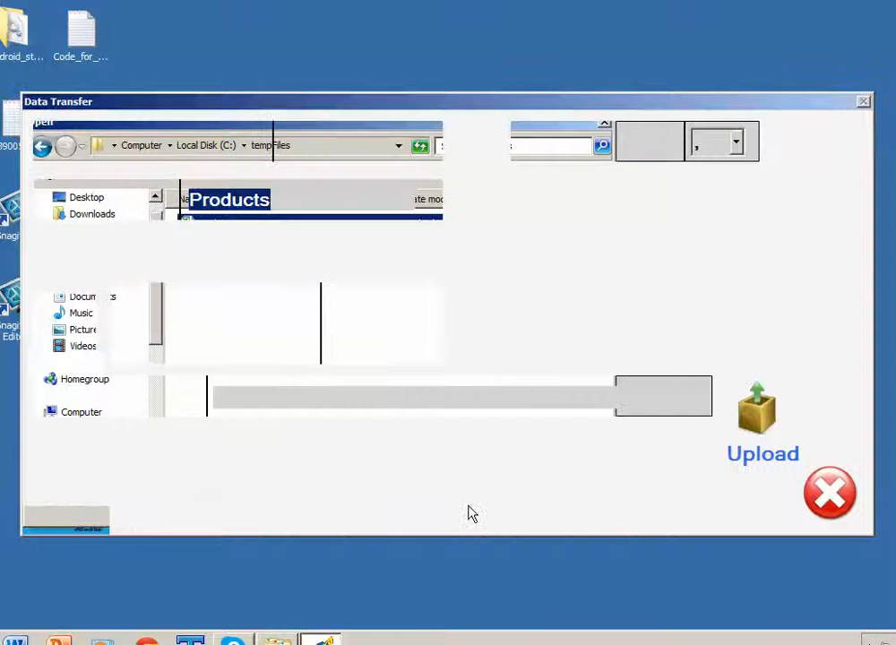
Upload products.csv into Products, confirm the import, and return to the Admin Menu
{"action": "left_click", "coordinate": [766, 421]}
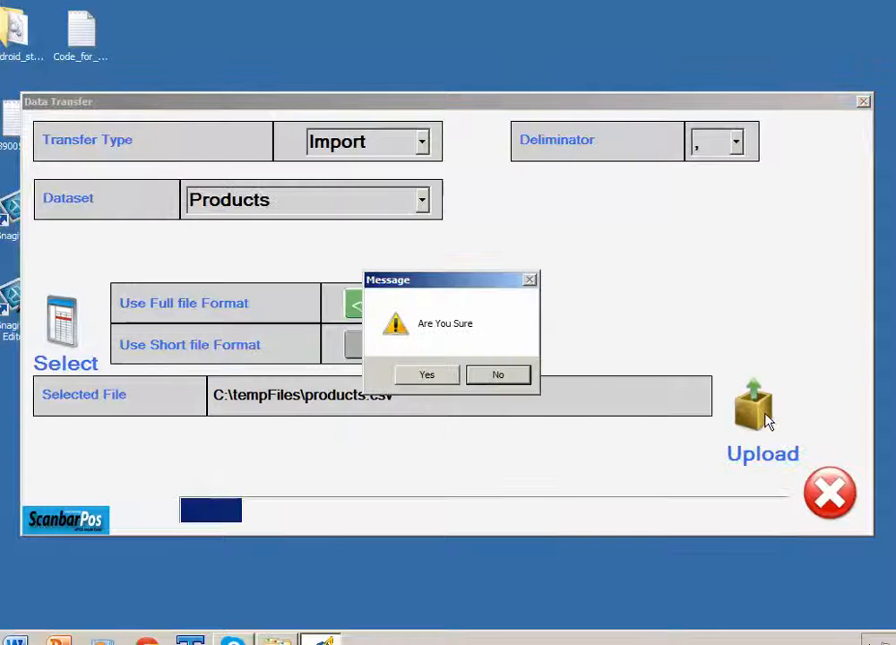
{"action": "left_click", "coordinate": [433, 378]}
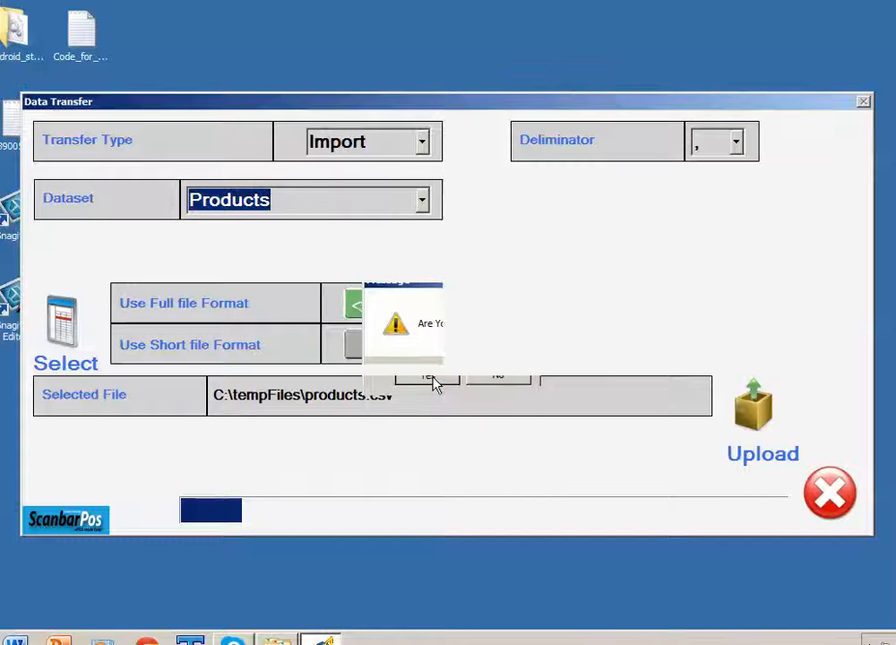
{"action": "left_click", "coordinate": [464, 370]}
{"action": "left_click", "coordinate": [862, 52]}
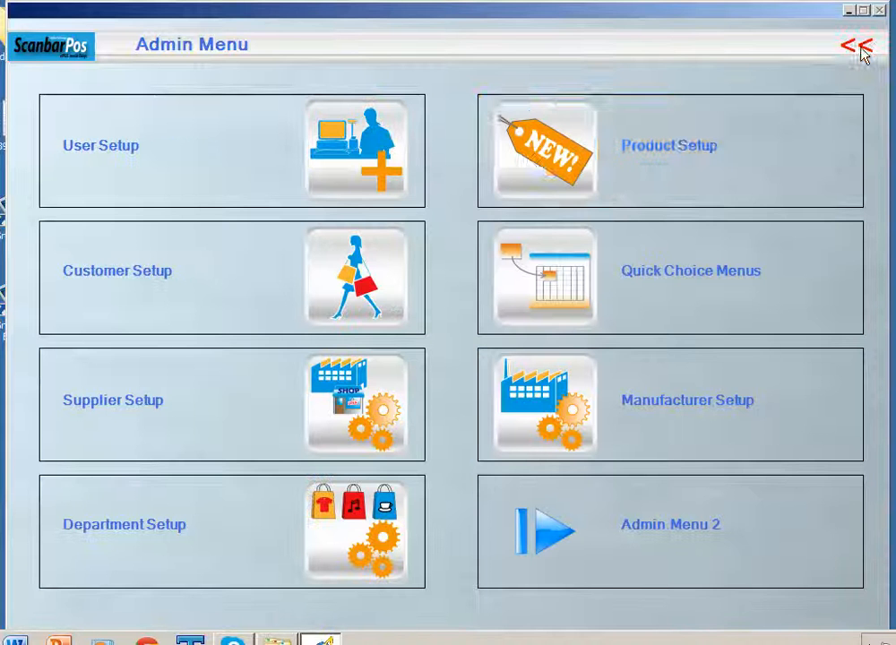
In Product Setup, verify PROD001's manufacturer is Hats Supplier
{"action": "left_click", "coordinate": [540, 154]}
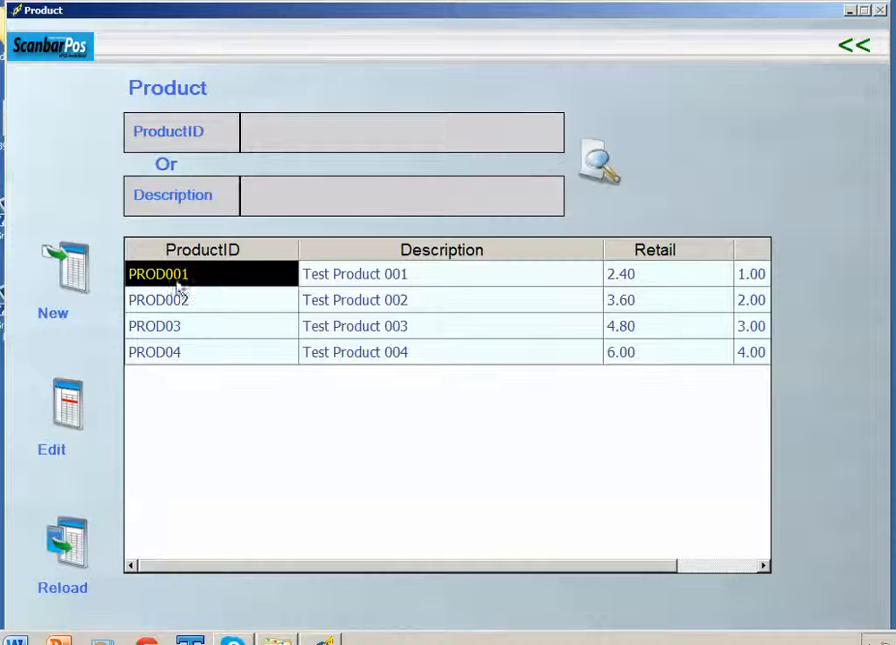
{"action": "left_click", "coordinate": [76, 414]}
{"action": "left_click", "coordinate": [364, 229]}
{"action": "left_click", "coordinate": [663, 428]}
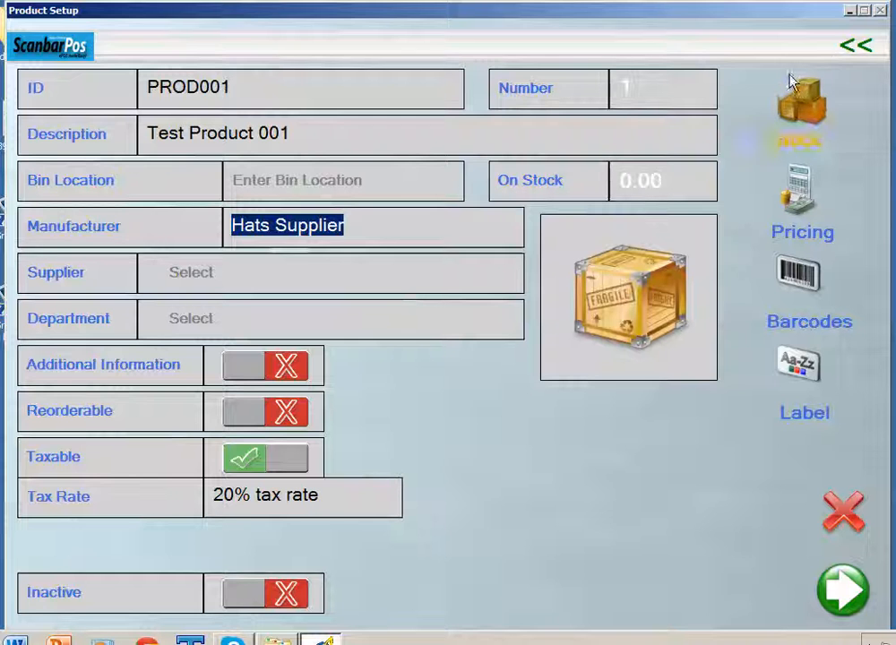
{"action": "left_click", "coordinate": [855, 45]}
Review PROD04's details, then go back to the Main Menu
{"action": "left_click", "coordinate": [219, 352]}
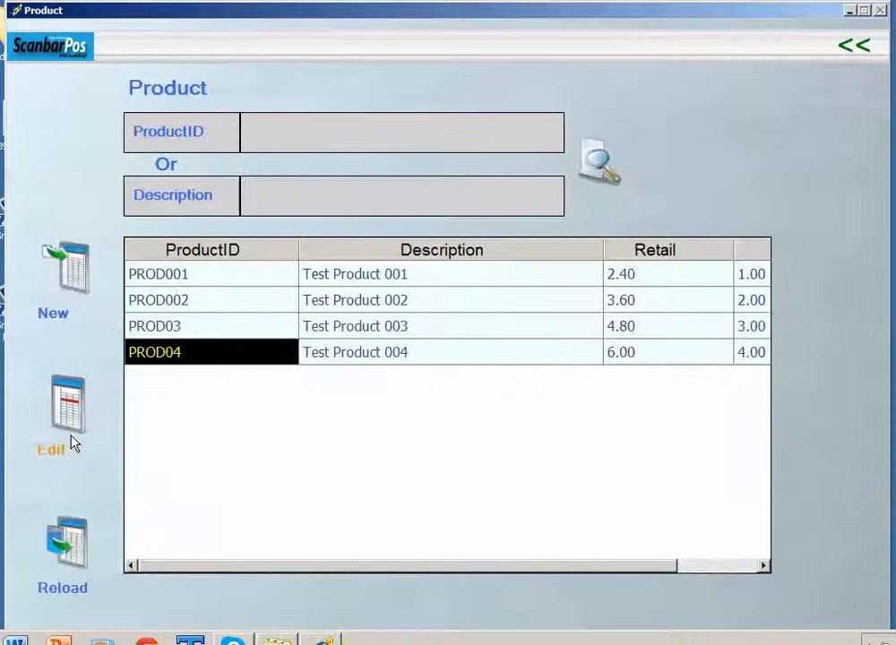
{"action": "left_click", "coordinate": [71, 443]}
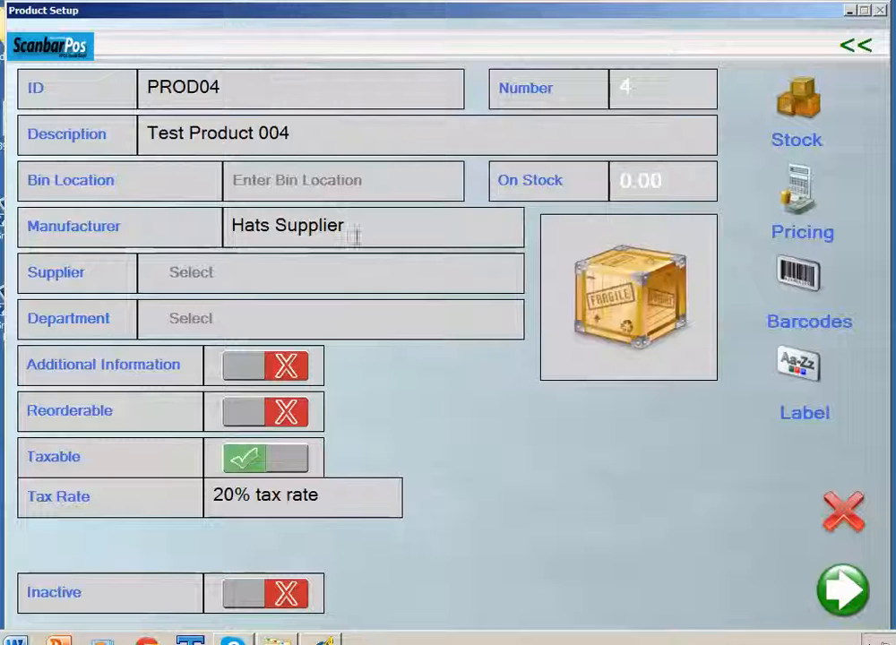
{"action": "left_click", "coordinate": [866, 52]}
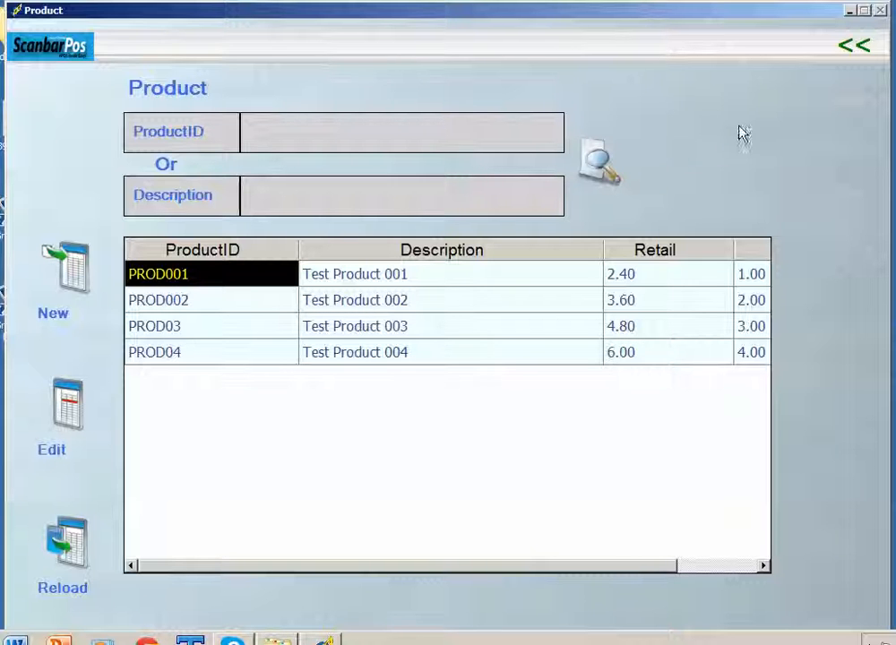
{"action": "left_click", "coordinate": [851, 44]}
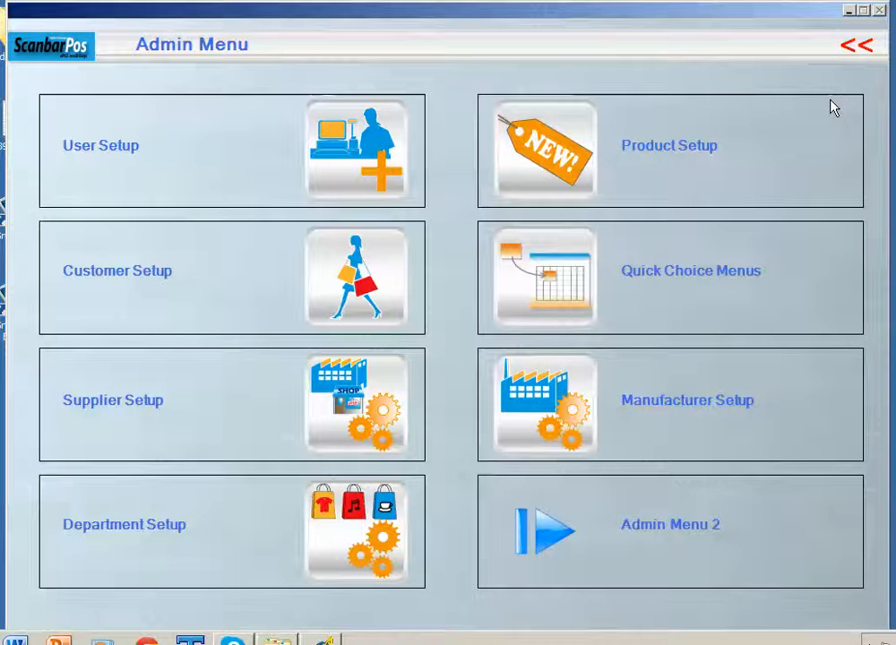
{"action": "left_click", "coordinate": [856, 46]}
{"action": "left_click", "coordinate": [874, 640]}
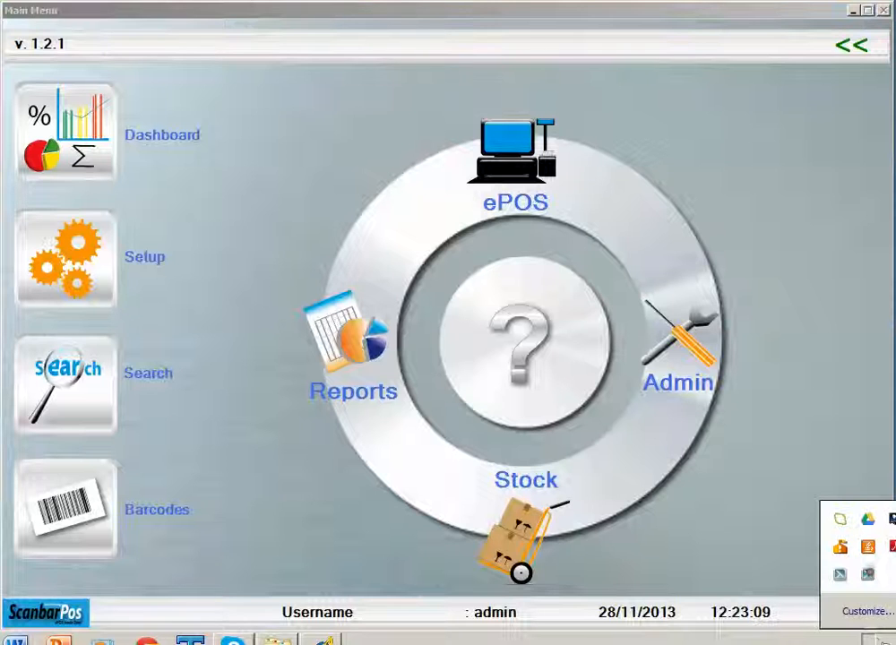